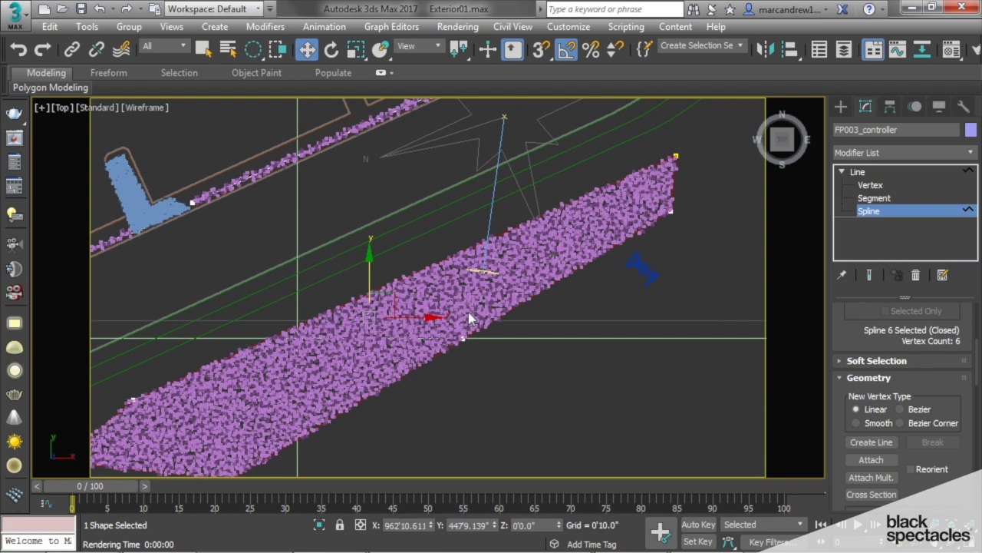
# - Exit Spline sub-object level so the whole flower-bed line object is active
pyautogui.scroll(-5, 472, 308)
pyautogui.scroll(2, 537, 338)
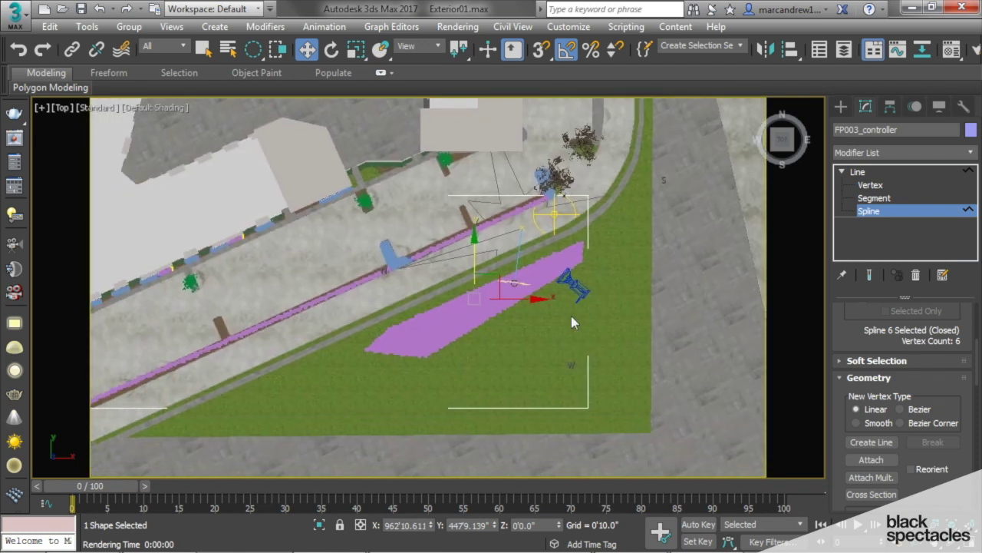
pyautogui.click(857, 172)
pyautogui.click(842, 172)
# - Select the grass lawn object, isolate it with Alt+Q, and orbit to an angled view
pyautogui.moveTo(432, 322); pyautogui.dragTo(485, 304, button='middle')
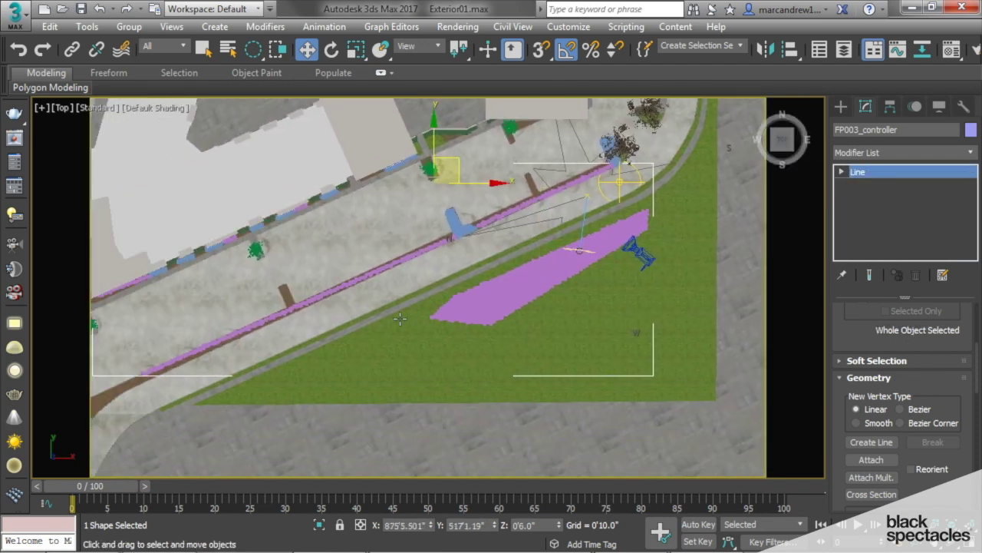
pyautogui.scroll(2, 381, 326)
pyautogui.moveTo(401, 324); pyautogui.dragTo(366, 382, button='middle')
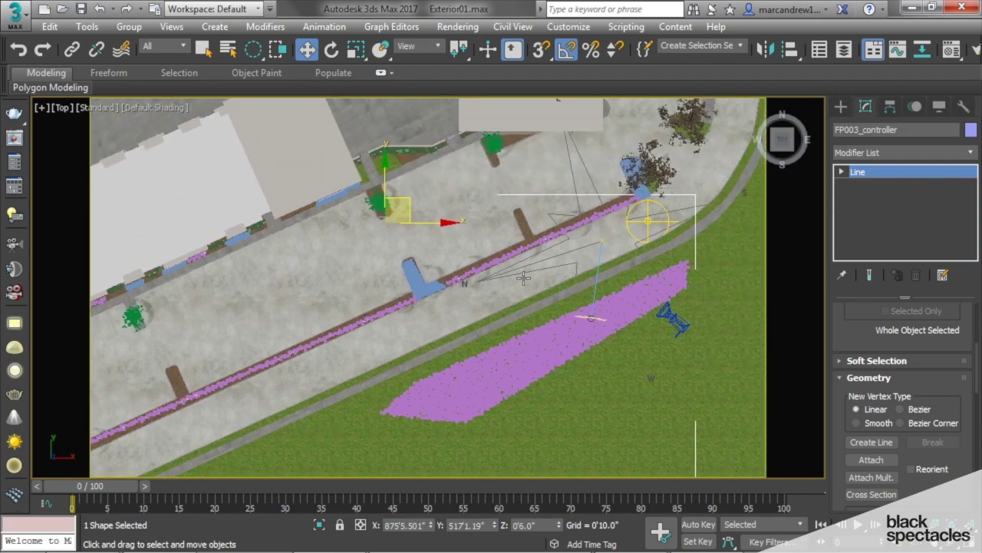
pyautogui.scroll(2, 402, 167)
pyautogui.click(401, 167)
pyautogui.moveTo(625, 397); pyautogui.dragTo(497, 307, button='middle')
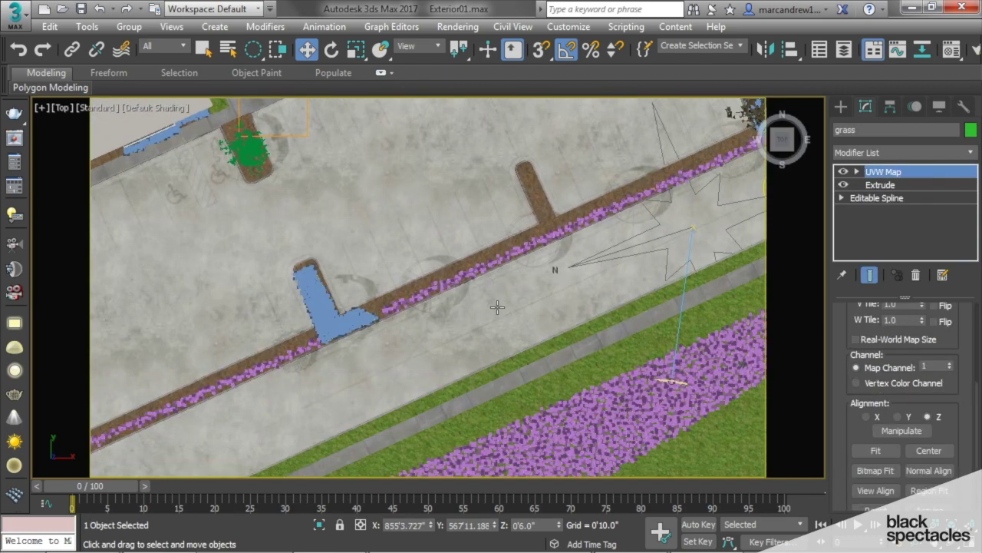
pyautogui.scroll(-3, 497, 307)
pyautogui.hotkey('alt', 'q')
pyautogui.keyDown('alt'); pyautogui.moveTo(538, 361); pyautogui.dragTo(568, 289, button='middle'); pyautogui.keyUp('alt')
pyautogui.scroll(4, 513, 306)
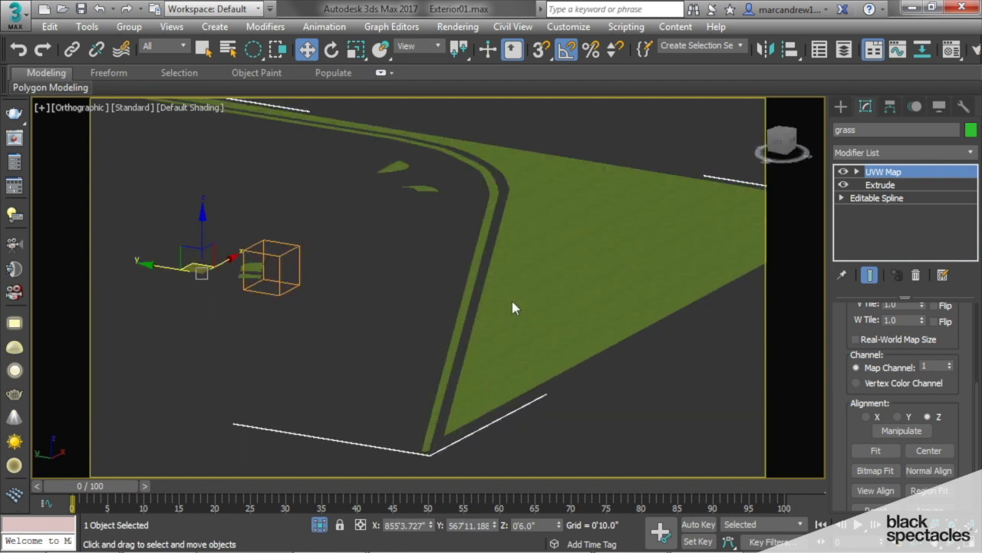
pyautogui.keyDown('alt'); pyautogui.moveTo(507, 340); pyautogui.dragTo(507, 302, button='middle'); pyautogui.keyUp('alt')
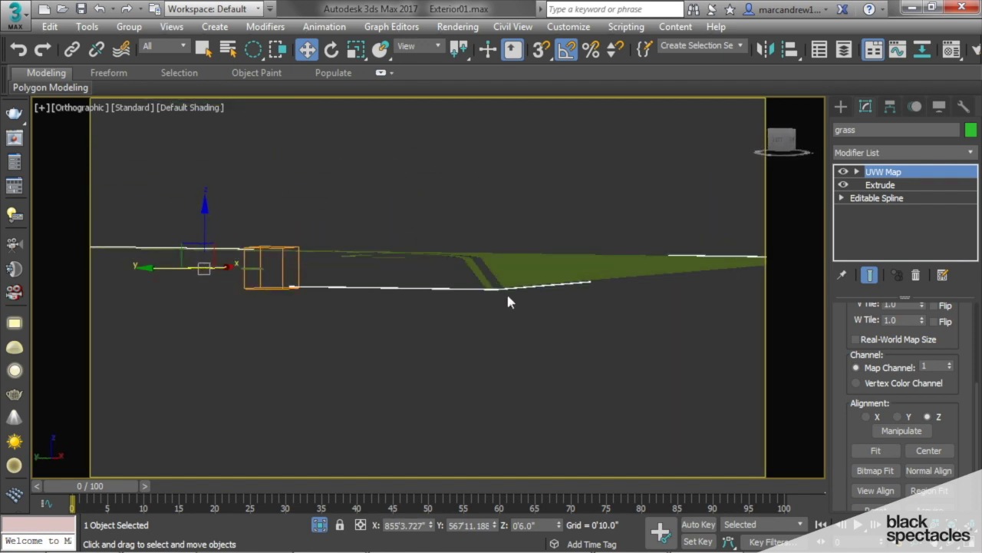
pyautogui.press('t')
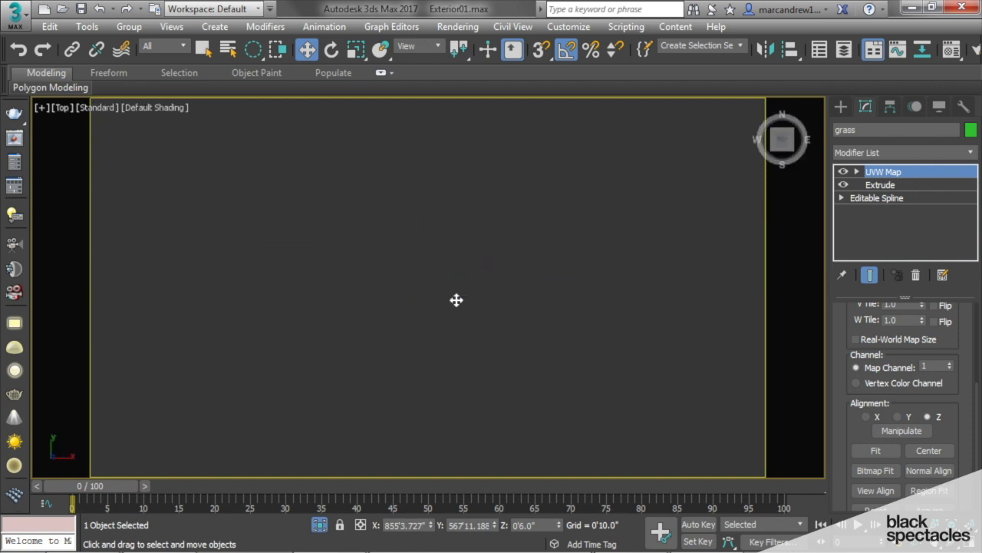
pyautogui.keyDown('alt'); pyautogui.moveTo(502, 364); pyautogui.dragTo(596, 263, button='middle'); pyautogui.keyUp('alt')
pyautogui.scroll(4, 523, 292)
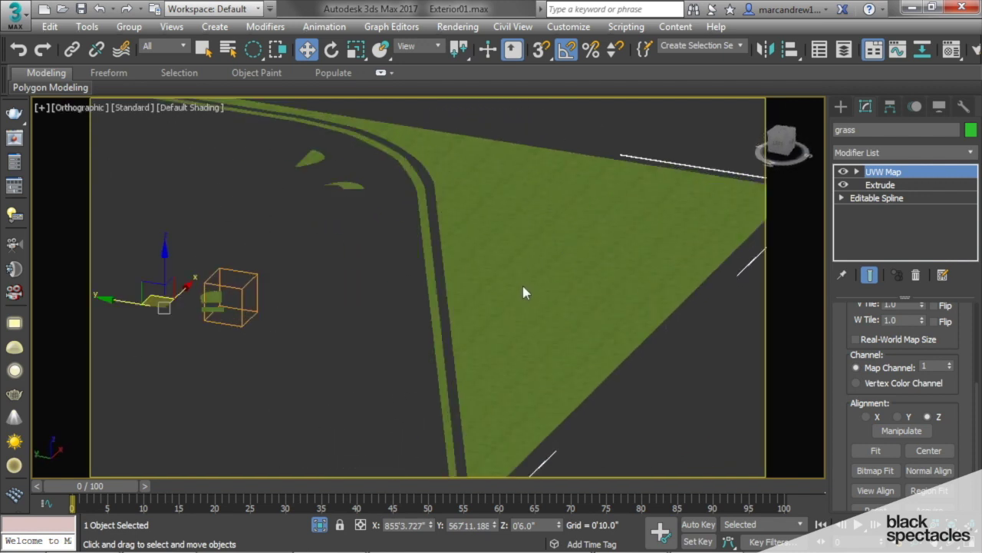
pyautogui.keyDown('alt'); pyautogui.moveTo(523, 293); pyautogui.dragTo(535, 426, button='middle'); pyautogui.keyUp('alt')
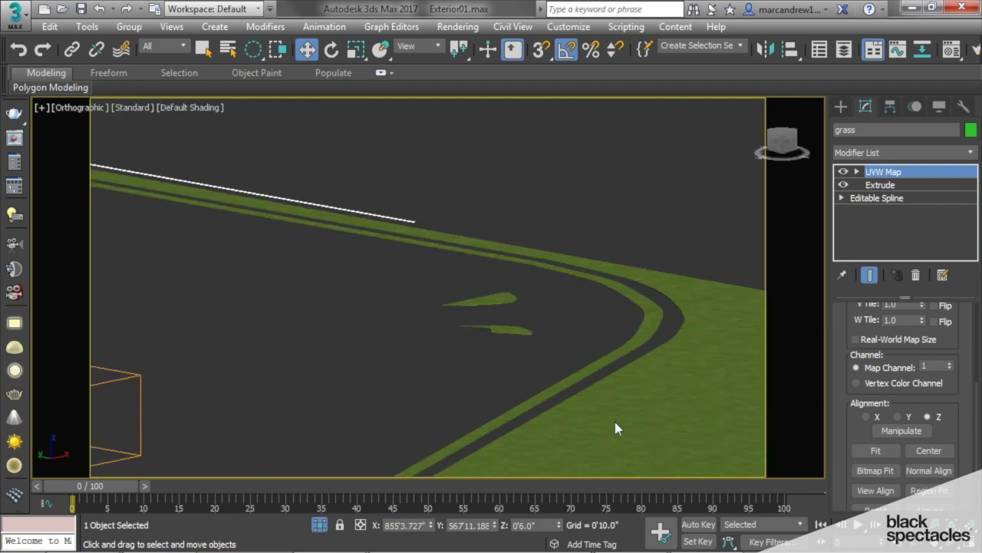
pyautogui.keyDown('alt'); pyautogui.moveTo(614, 428); pyautogui.dragTo(599, 432, button='middle'); pyautogui.keyUp('alt')
pyautogui.press('p')
pyautogui.keyDown('alt'); pyautogui.moveTo(627, 392); pyautogui.dragTo(691, 407, button='middle'); pyautogui.keyUp('alt')
pyautogui.scroll(-5, 614, 313)
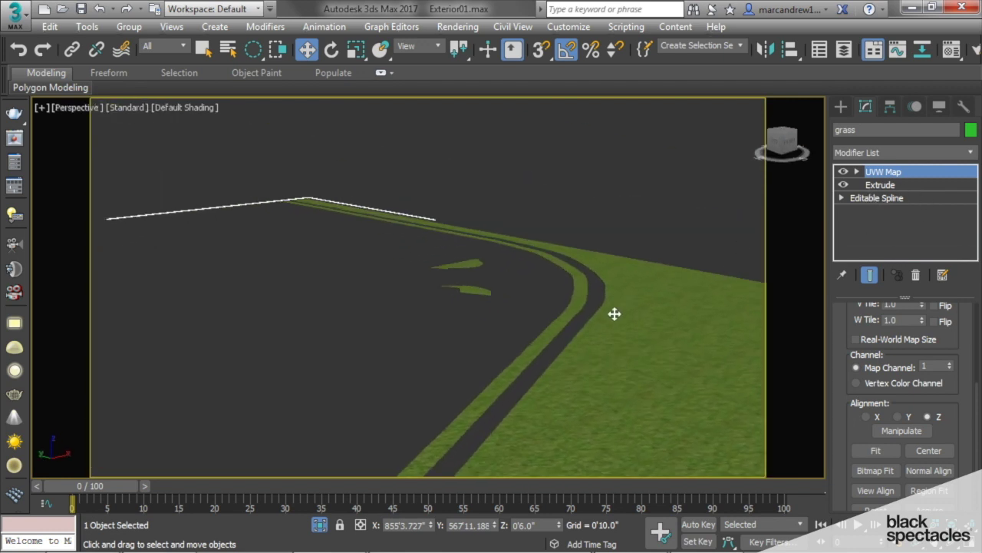
# - Set the grass Extrude amount to 0.25 inch and Shift-drag a copy upward along Z
pyautogui.click(898, 185)
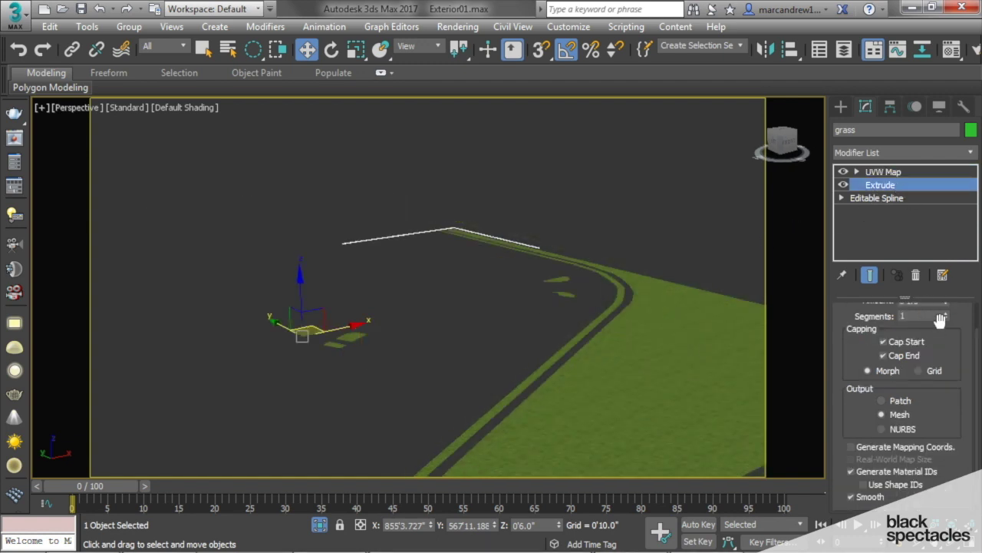
pyautogui.moveTo(951, 328); pyautogui.dragTo(921, 359)
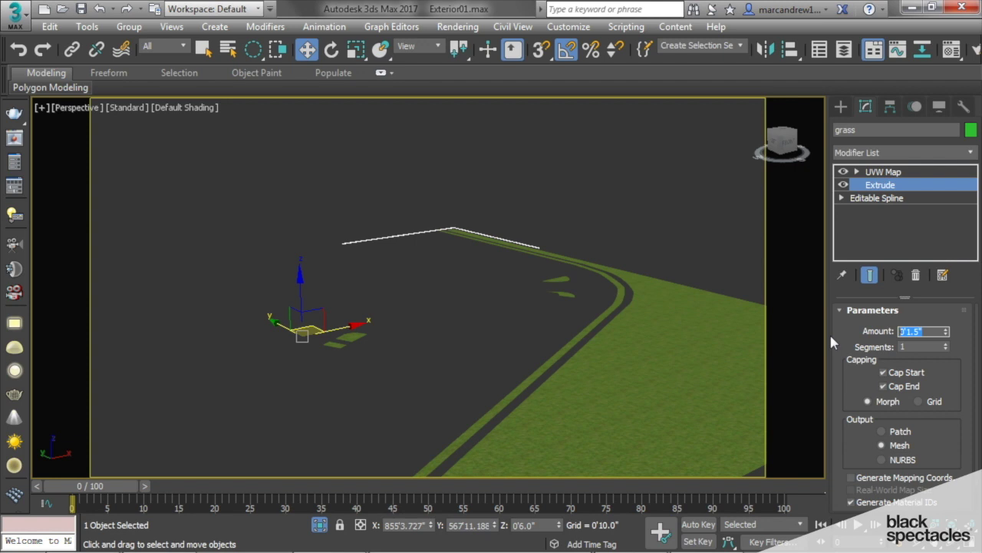
pyautogui.press('BackSpace')
pyautogui.press('Return')
pyautogui.keyDown('shift'); pyautogui.moveTo(305, 291); pyautogui.dragTo(305, 232); pyautogui.keyUp('shift')
# - Create the lifted clone as a linked copy and name it FP005_controller
pyautogui.click(407, 247)
pyautogui.click(495, 350)
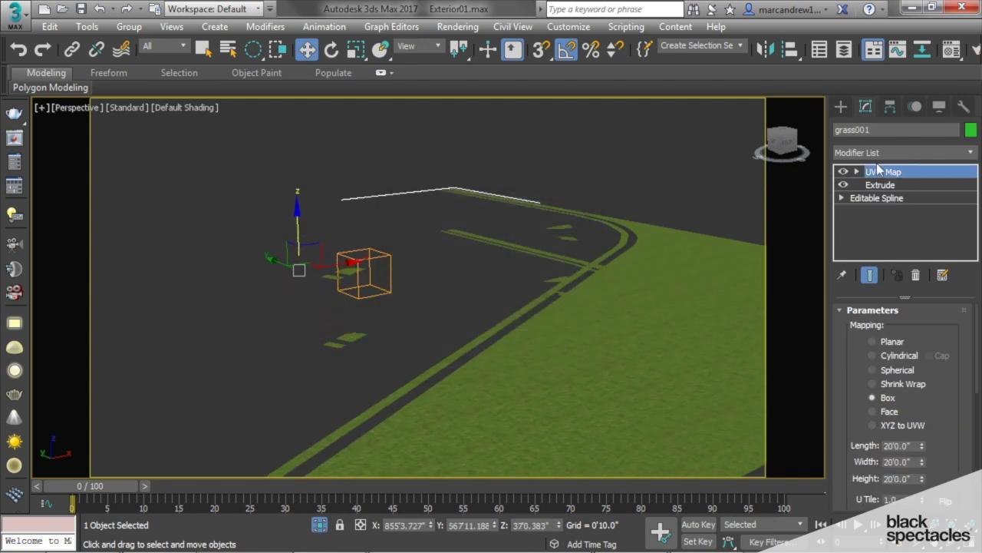
pyautogui.click(879, 129)
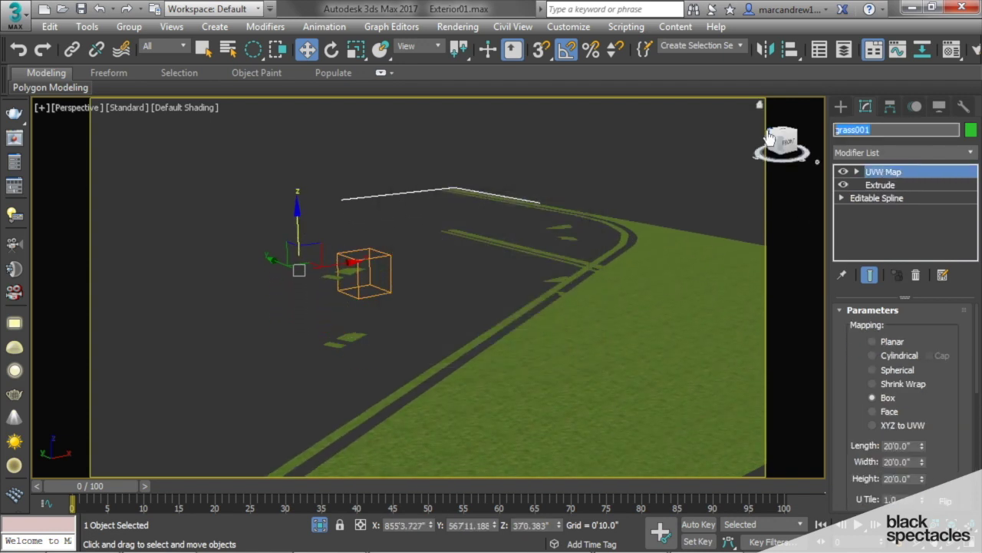
pyautogui.write('FP005_controller')
pyautogui.press('Return')
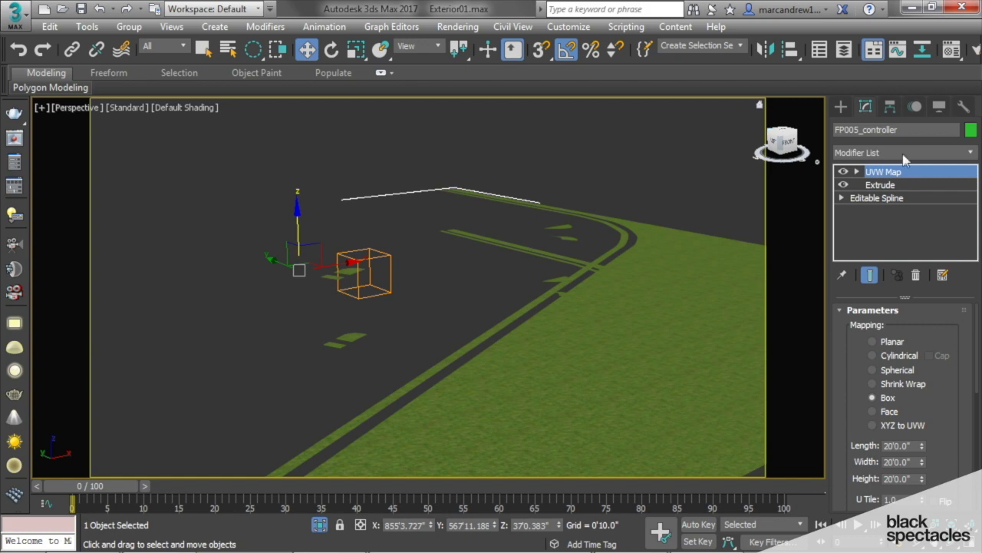
# - Delete UVW Map and Extrude from FP005_controller and start a Forest Pro object
pyautogui.click(915, 275)
pyautogui.click(915, 274)
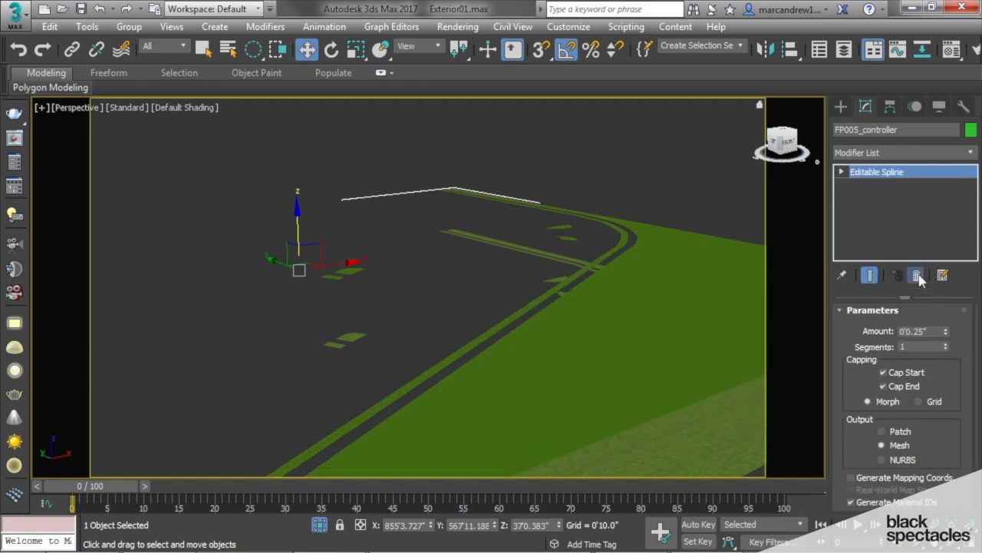
pyautogui.keyDown('alt'); pyautogui.moveTo(768, 315); pyautogui.dragTo(551, 287, button='middle'); pyautogui.keyUp('alt')
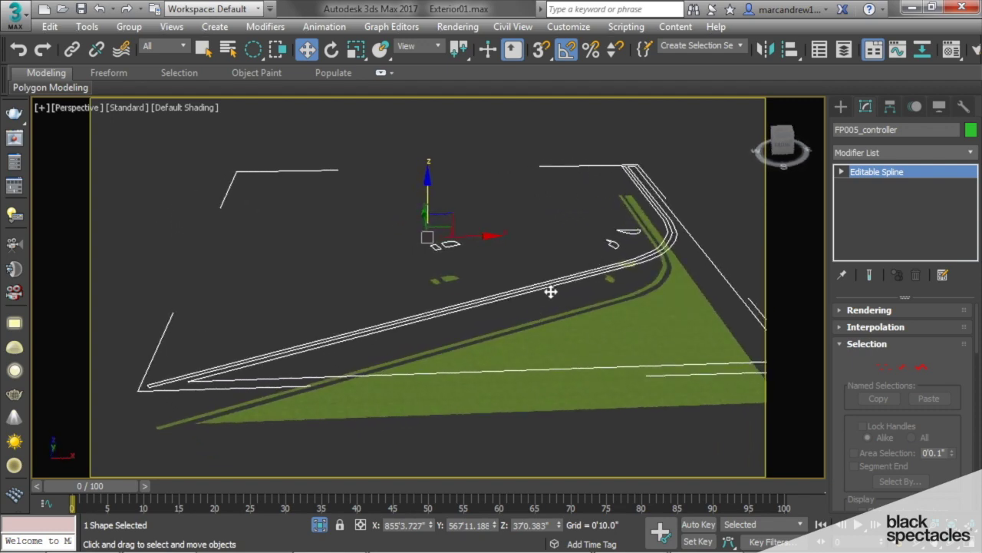
pyautogui.click(841, 107)
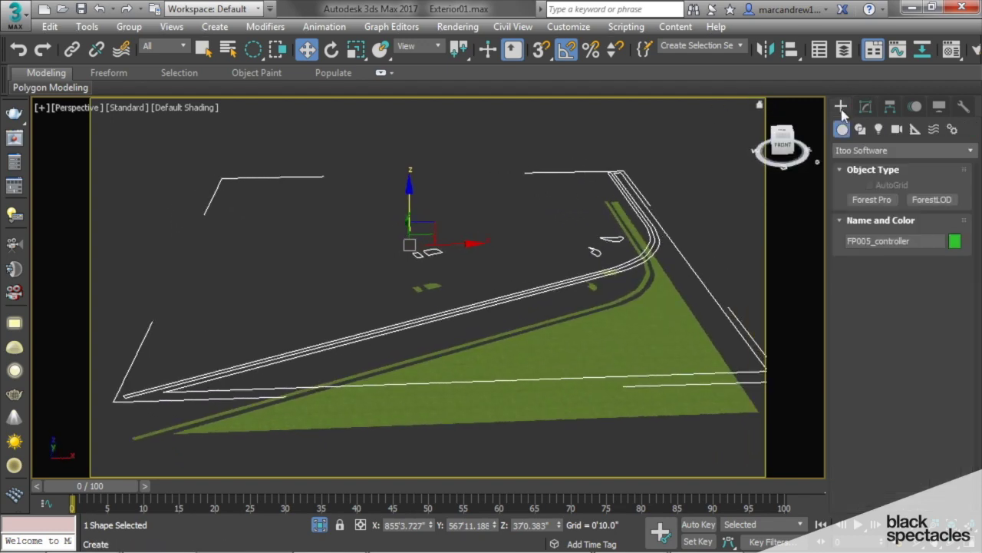
pyautogui.click(875, 199)
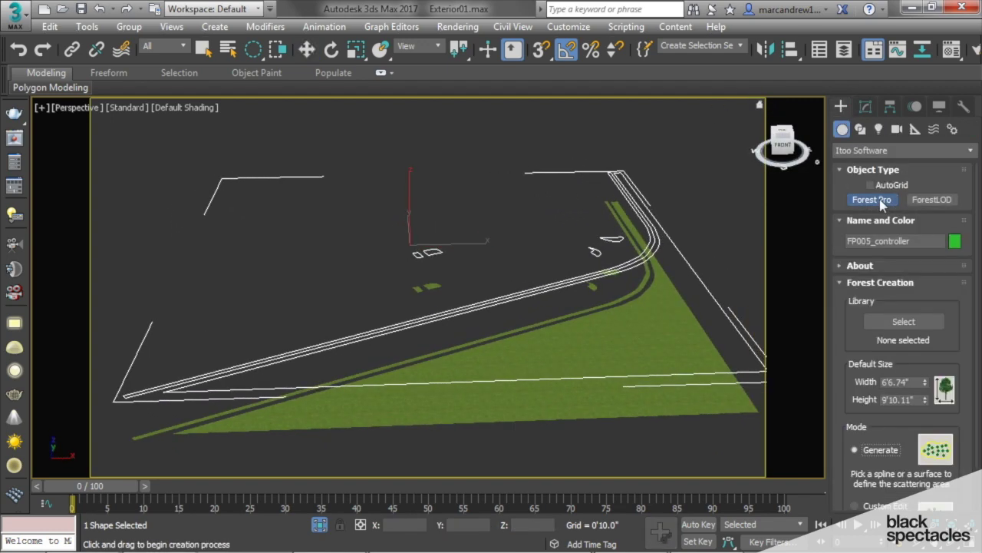
# - Import the Common grass 01 (large) preset from the library's Presets > Lawns category
pyautogui.click(898, 323)
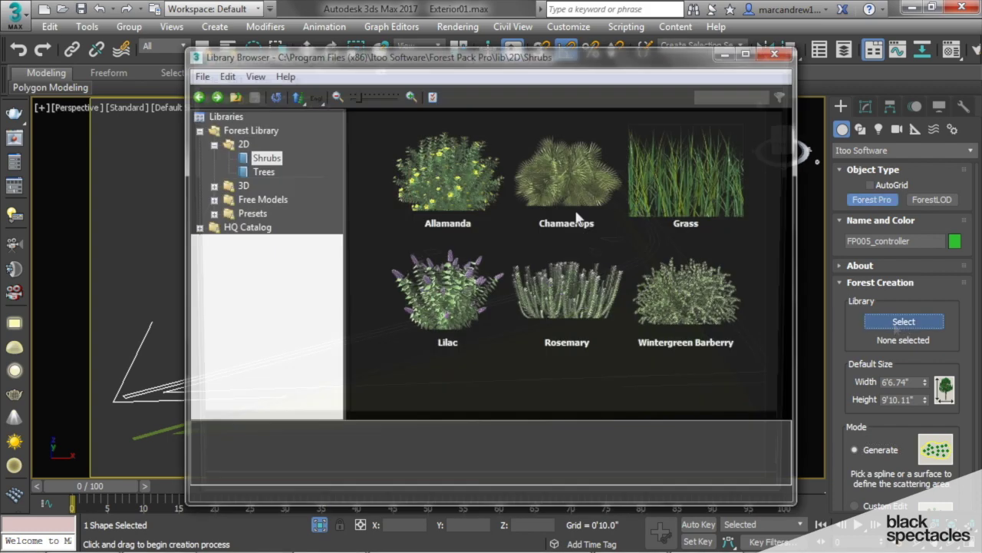
pyautogui.click(200, 228)
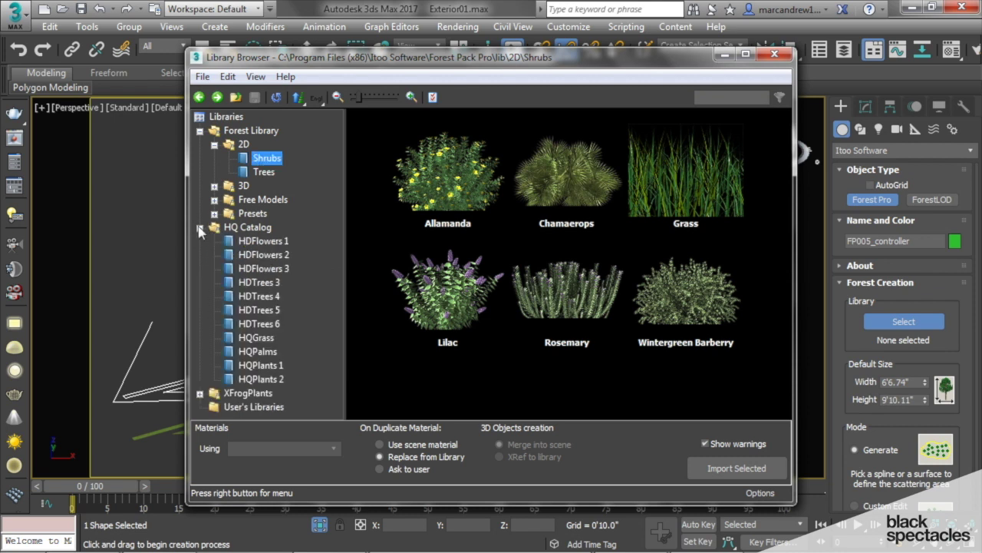
pyautogui.click(200, 228)
pyautogui.click(200, 228)
pyautogui.click(201, 229)
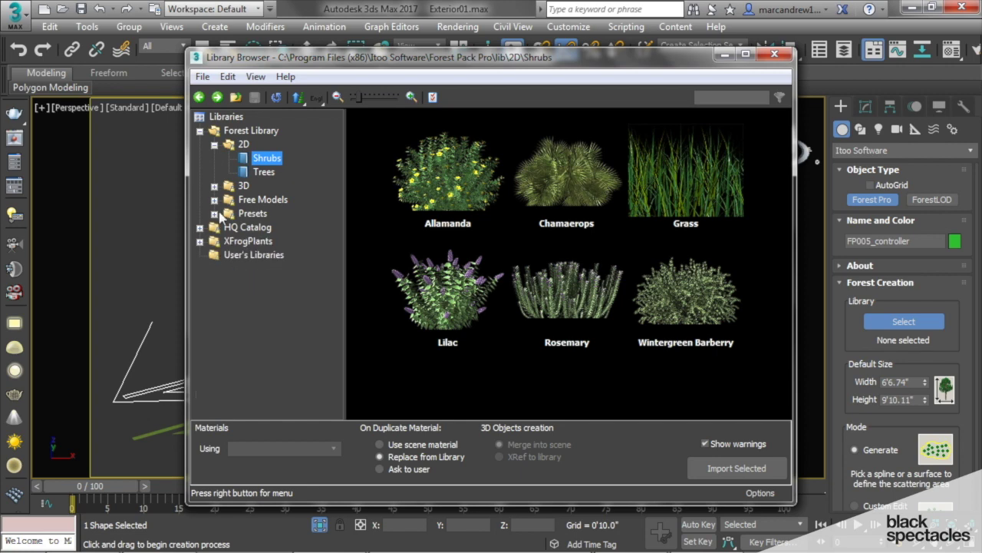
pyautogui.click(215, 214)
pyautogui.click(265, 241)
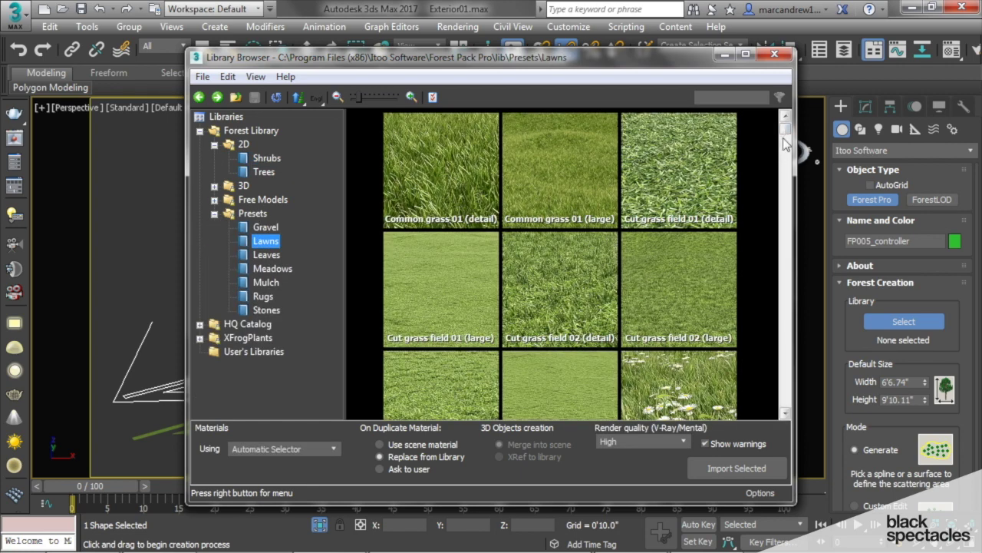
pyautogui.click(595, 189)
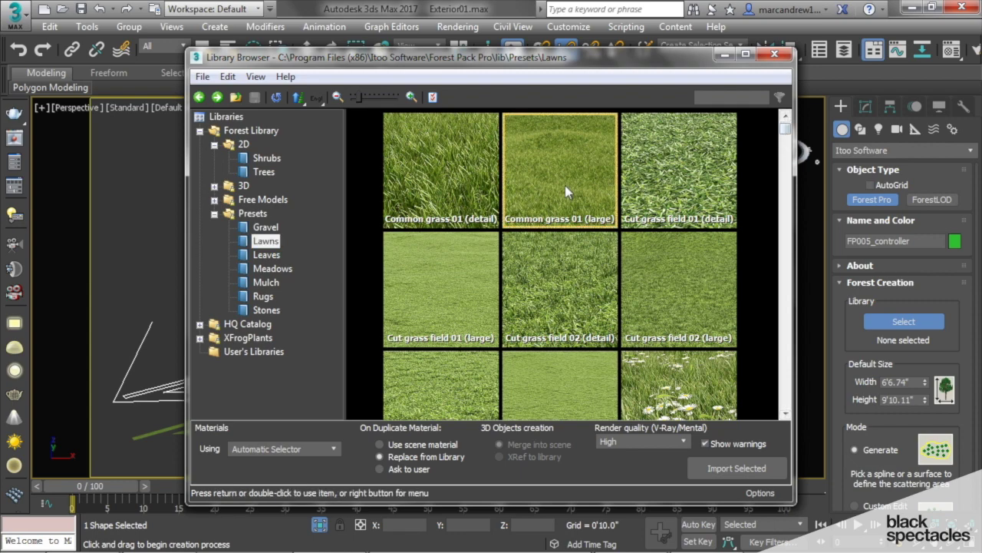
pyautogui.click(735, 470)
pyautogui.scroll(4, 487, 306)
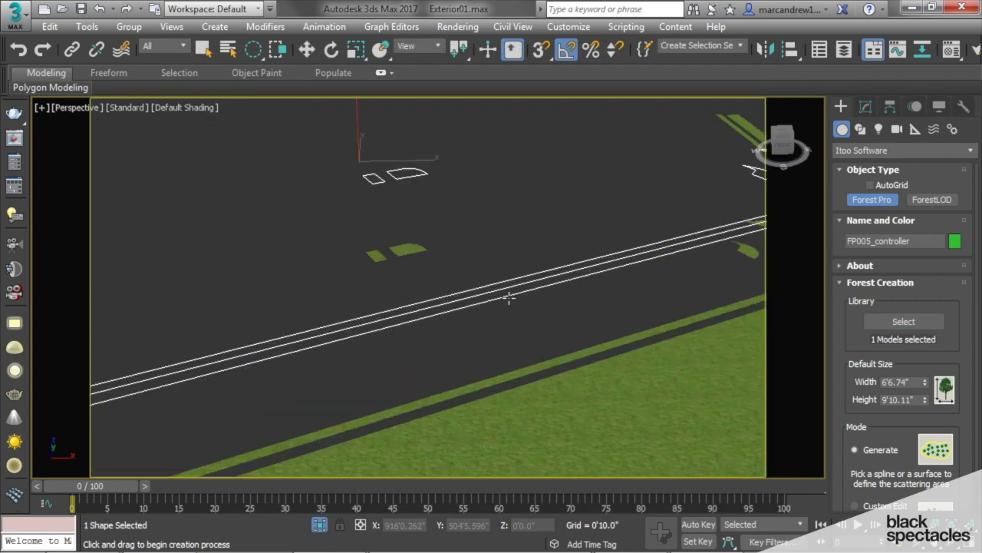
# - Pick FP005_controller as the scatter area and accept rescaling the grass to inch units
pyautogui.click(500, 299)
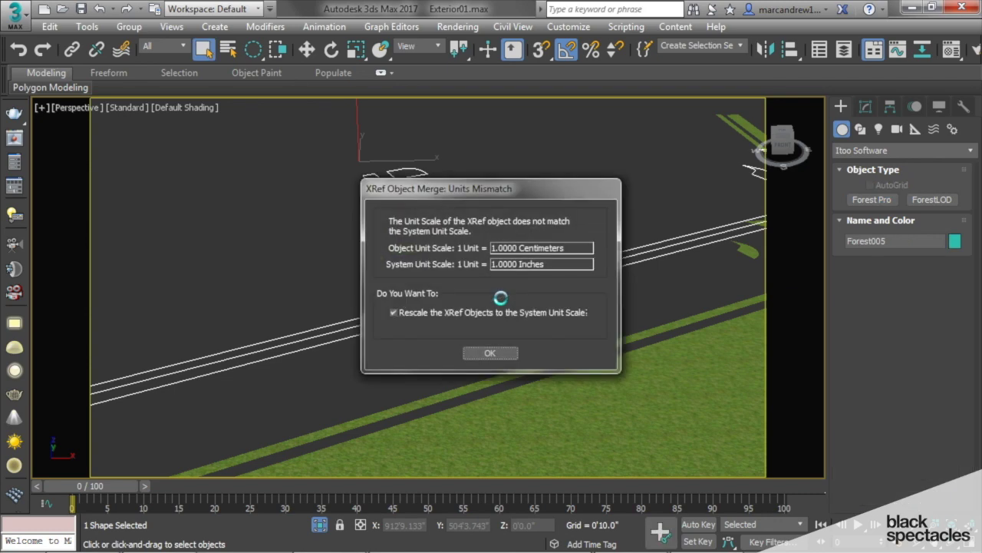
pyautogui.click(503, 357)
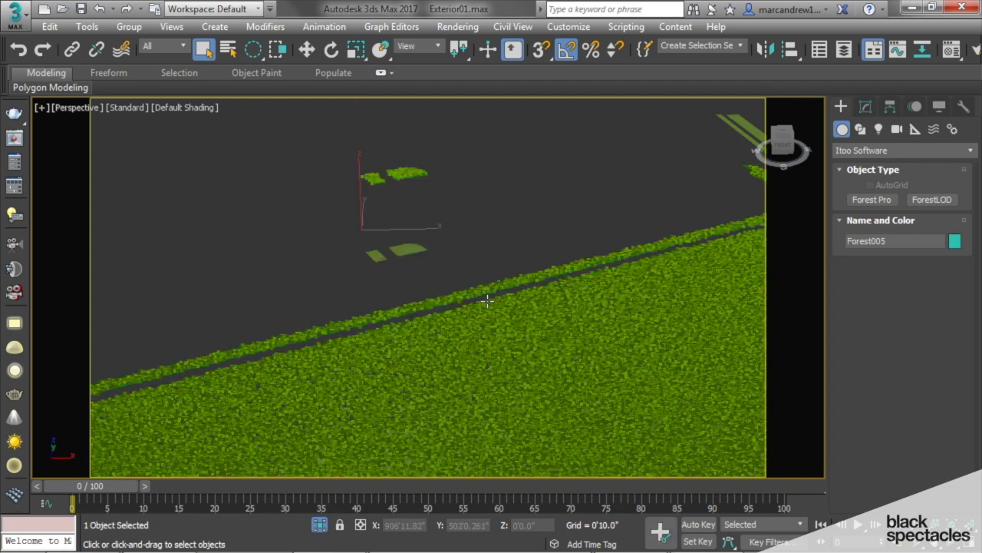
# - Move the FP005_controller spline to a Z height of 0'6.0"
pyautogui.scroll(-5, 571, 350)
pyautogui.scroll(-3, 571, 351)
pyautogui.press('w')
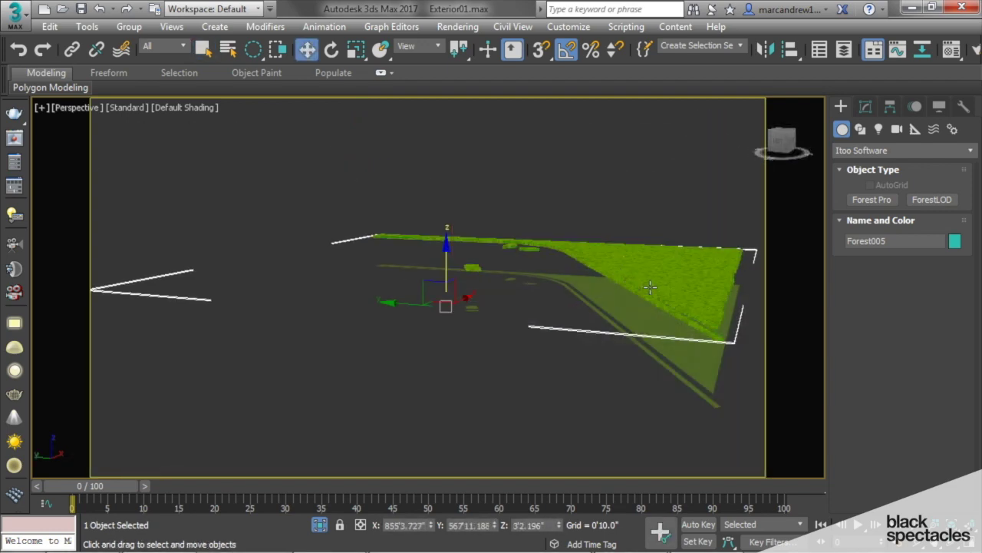
pyautogui.scroll(5, 607, 261)
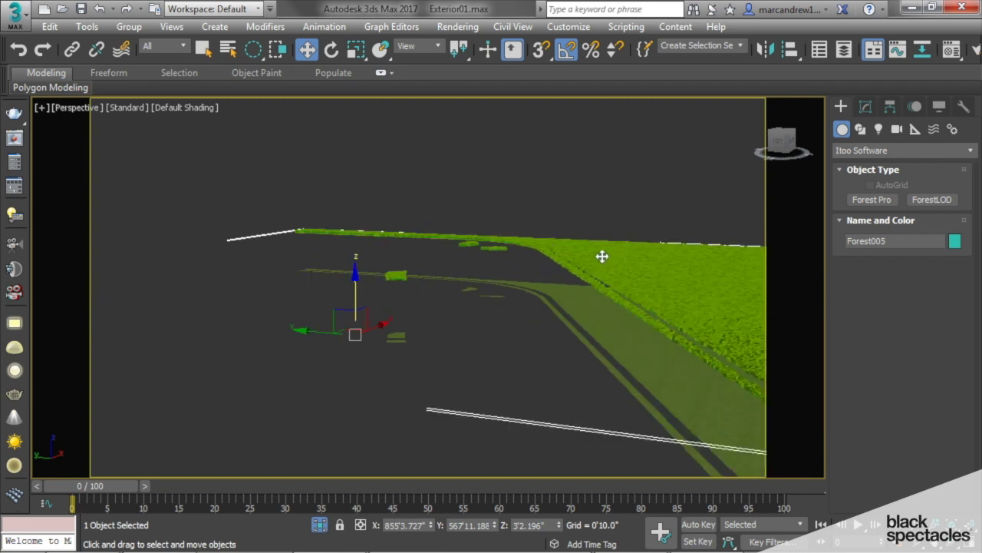
pyautogui.click(556, 263)
pyautogui.doubleClick(531, 525)
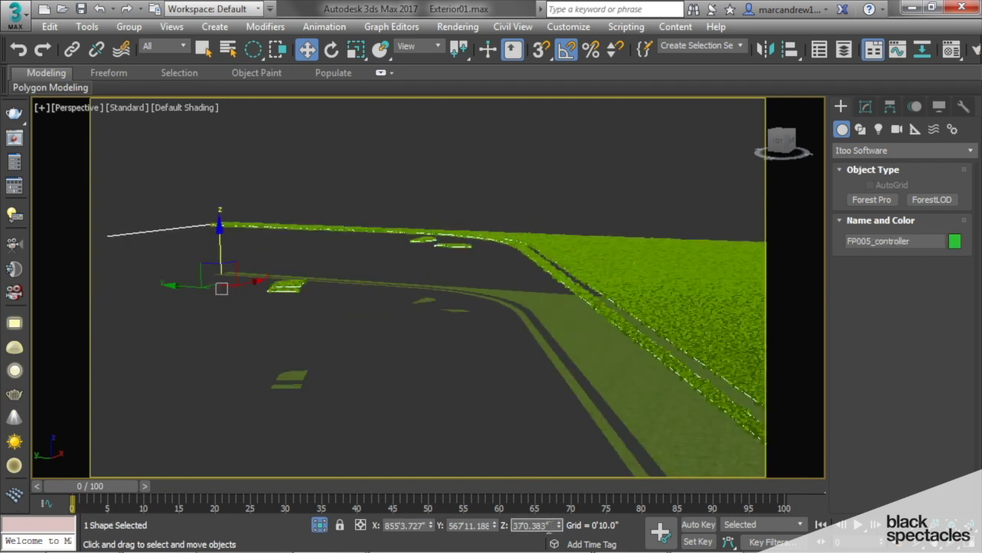
pyautogui.write('6')
pyautogui.press('Return')
# - Switch the viewport to the Building_Hero camera and end isolation to show the full scene
pyautogui.keyDown('alt'); pyautogui.moveTo(418, 369); pyautogui.dragTo(485, 374, button='middle'); pyautogui.keyUp('alt')
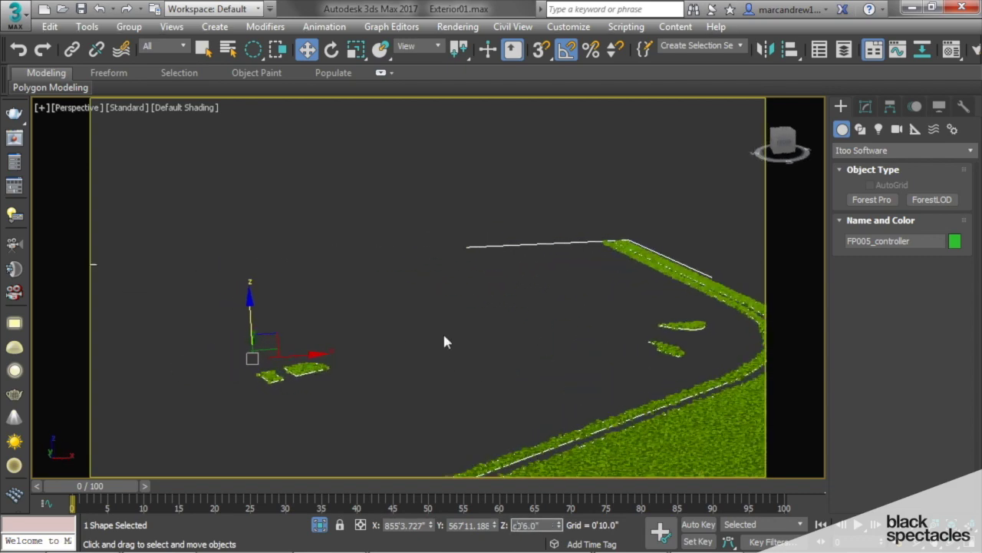
pyautogui.press('c')
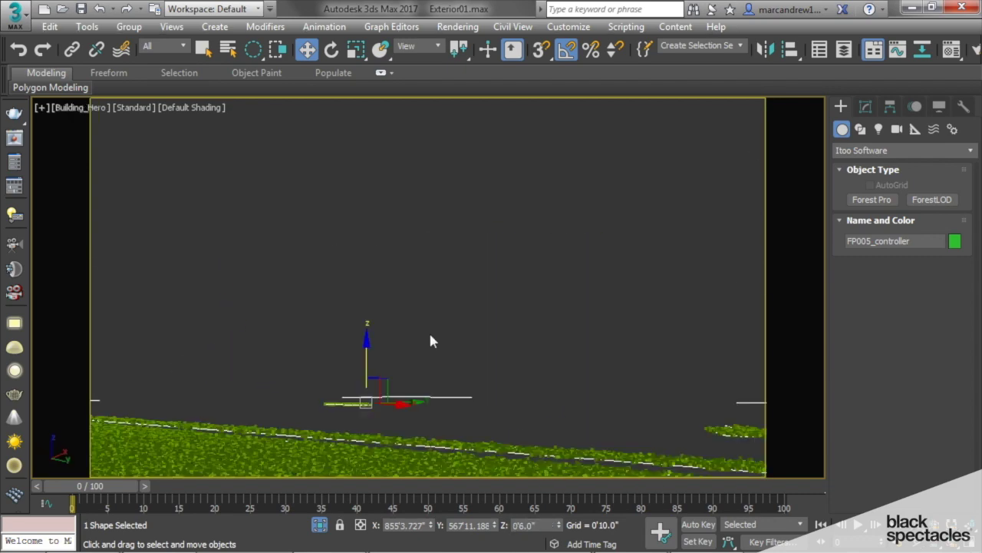
pyautogui.click(320, 525)
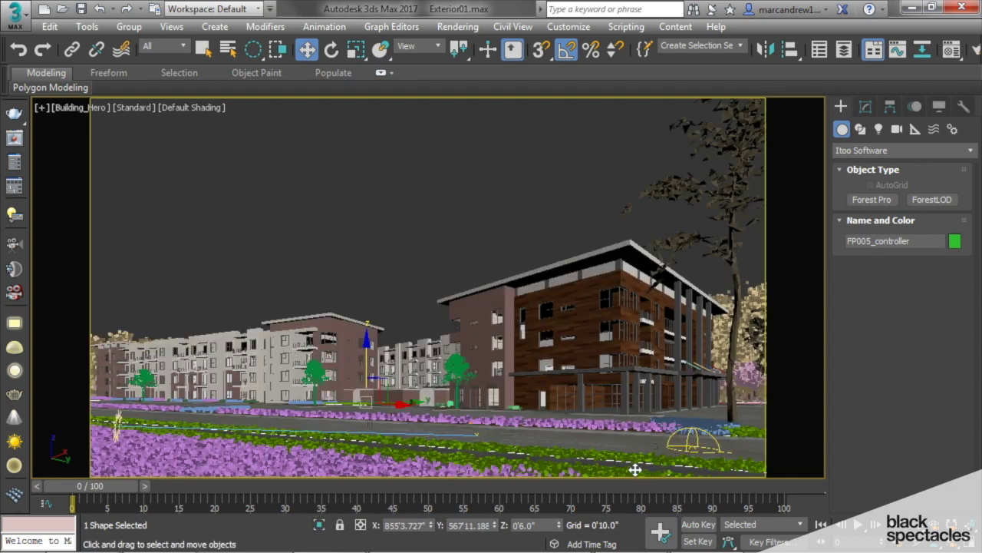
# - Render a V-Ray region of the lawn strip from the camera, inspect it, and close the VFB
pyautogui.click(15, 137)
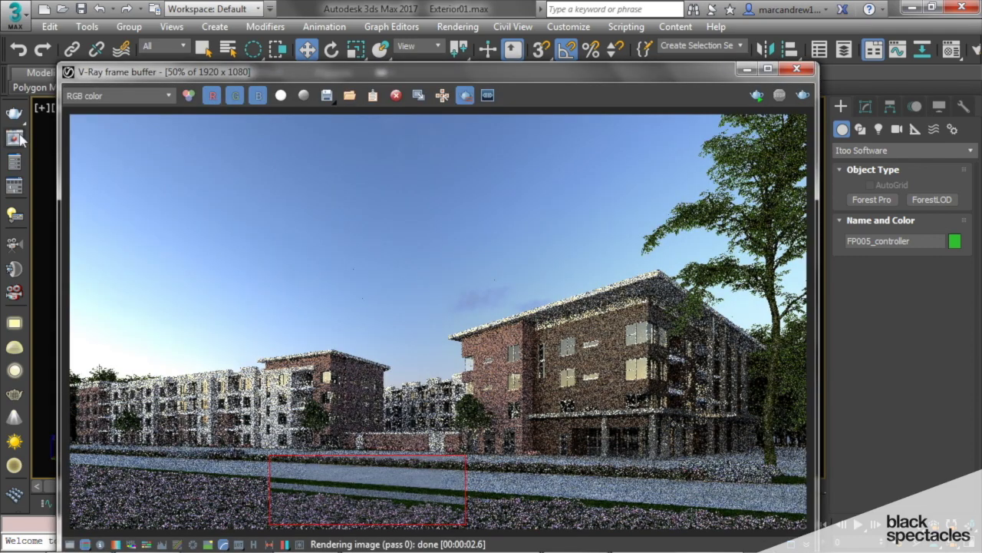
pyautogui.click(803, 95)
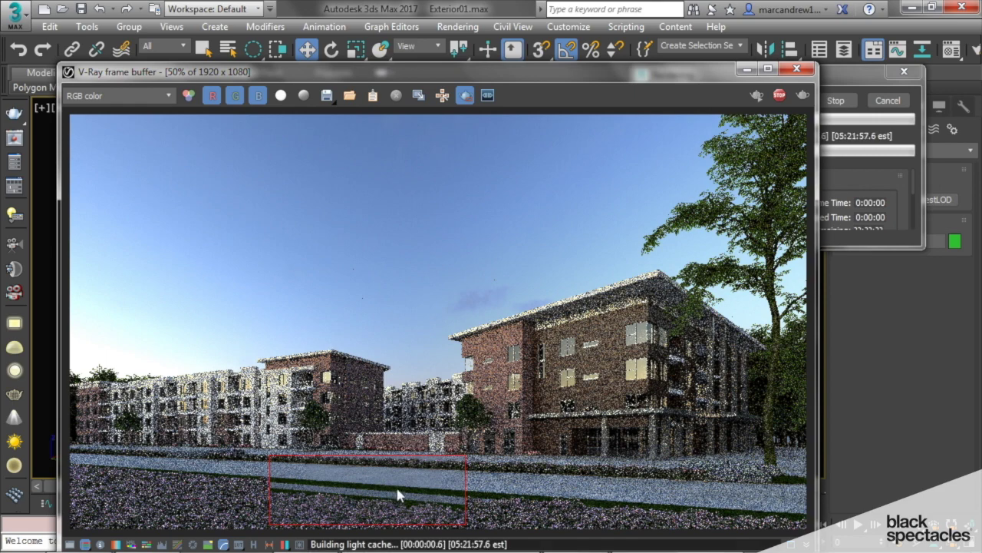
pyautogui.scroll(2, 378, 498)
pyautogui.moveTo(377, 495); pyautogui.dragTo(402, 412, button='middle')
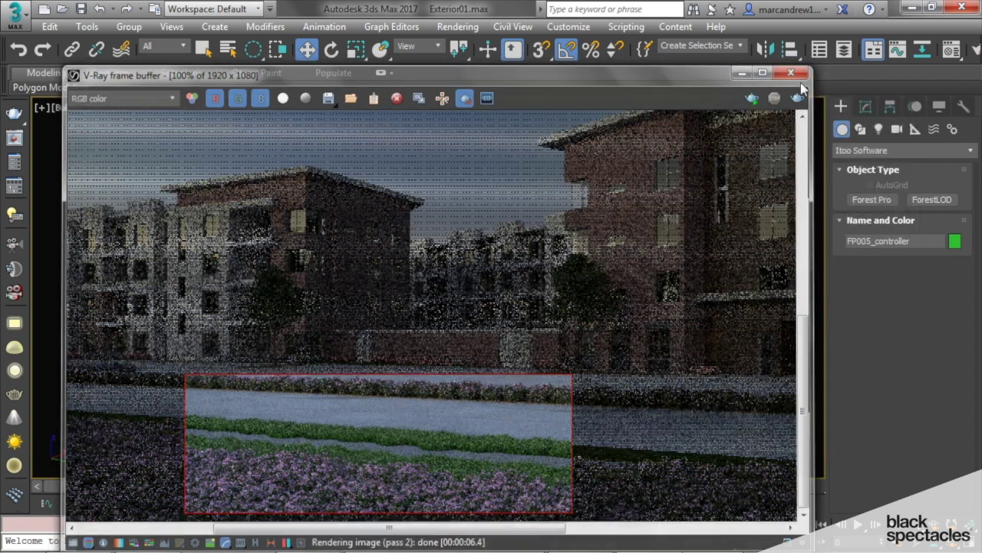
pyautogui.click(797, 68)
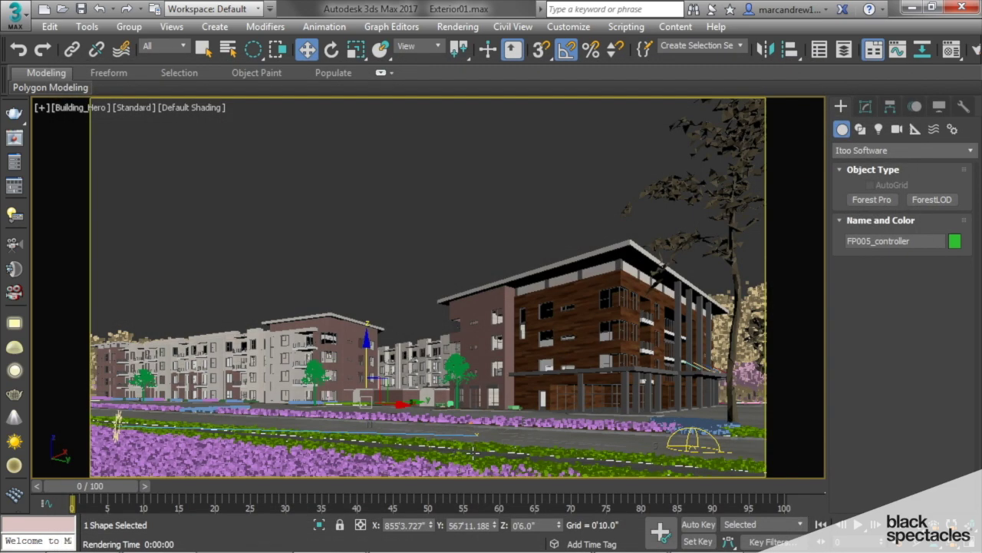
# - Switch the camera view to wireframe and enable 2D Pan Zoom Mode
pyautogui.click(460, 456)
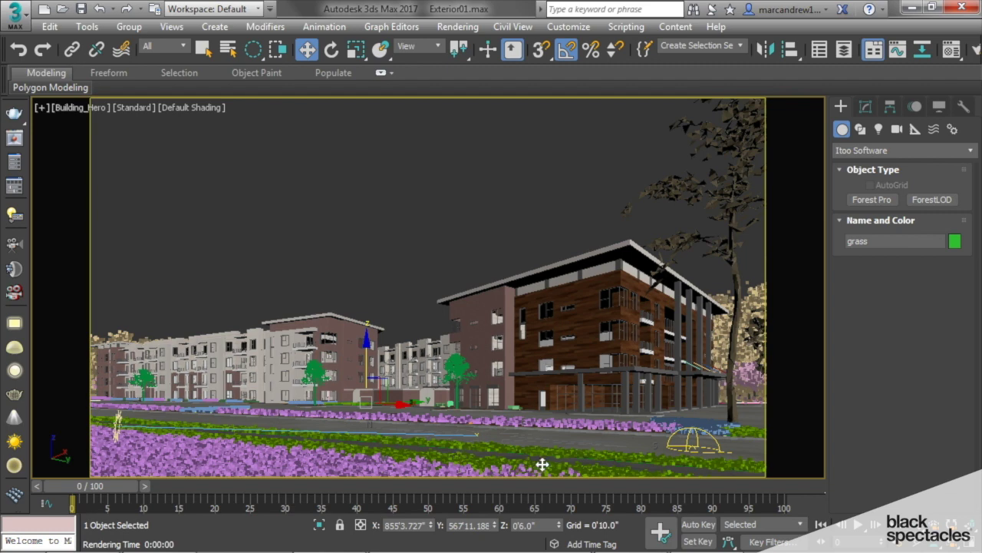
pyautogui.press('F3')
pyautogui.moveTo(50, 86)
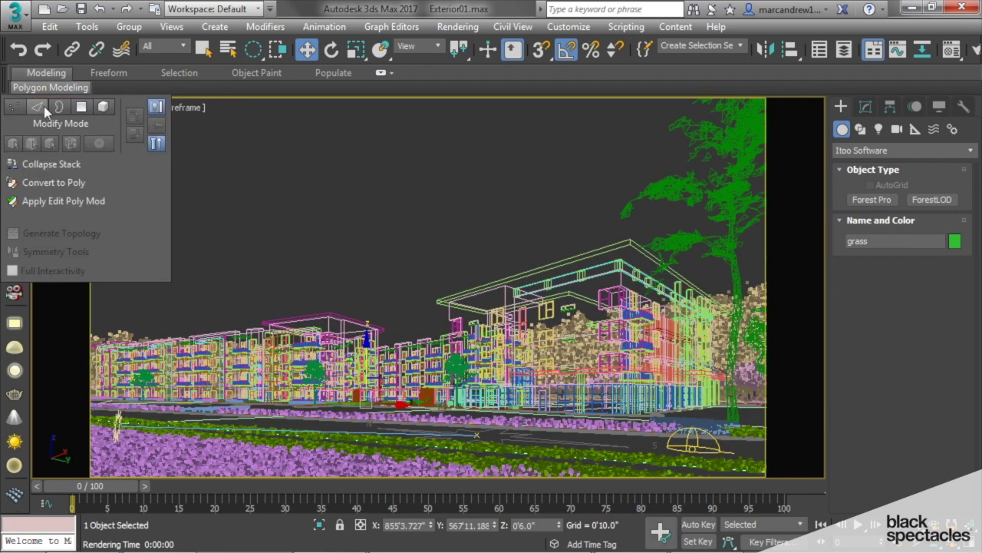
pyautogui.click(269, 144)
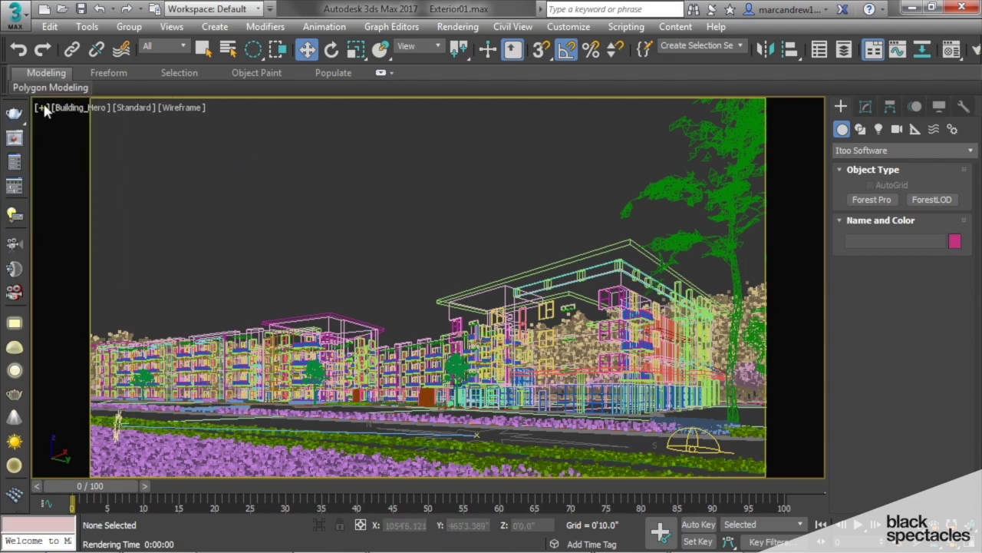
pyautogui.click(44, 111)
pyautogui.click(92, 310)
# - Zoom into where grass meets the curbs, select the curbs, then Forest005's modifier settings
pyautogui.moveTo(474, 461); pyautogui.dragTo(467, 432, button='middle')
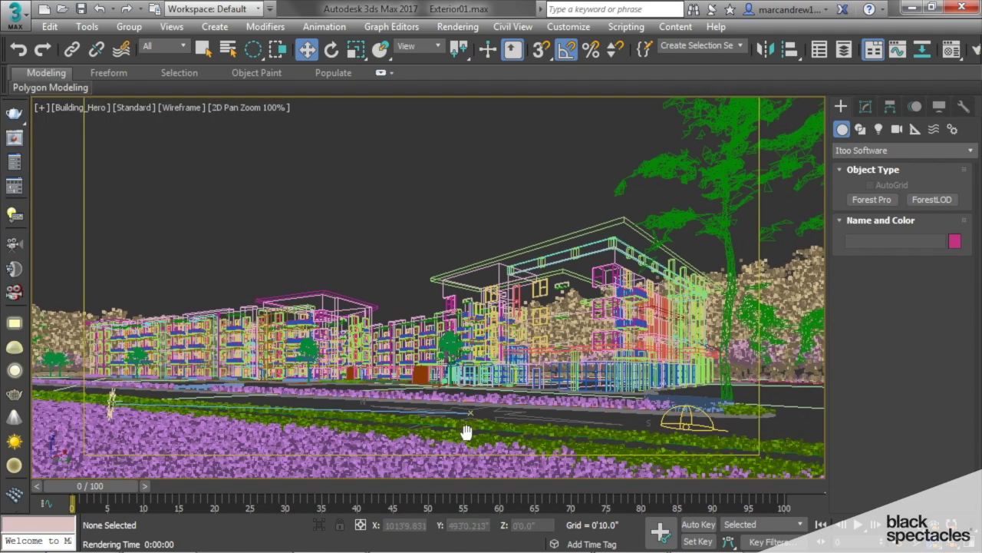
pyautogui.scroll(3, 467, 432)
pyautogui.scroll(3, 472, 435)
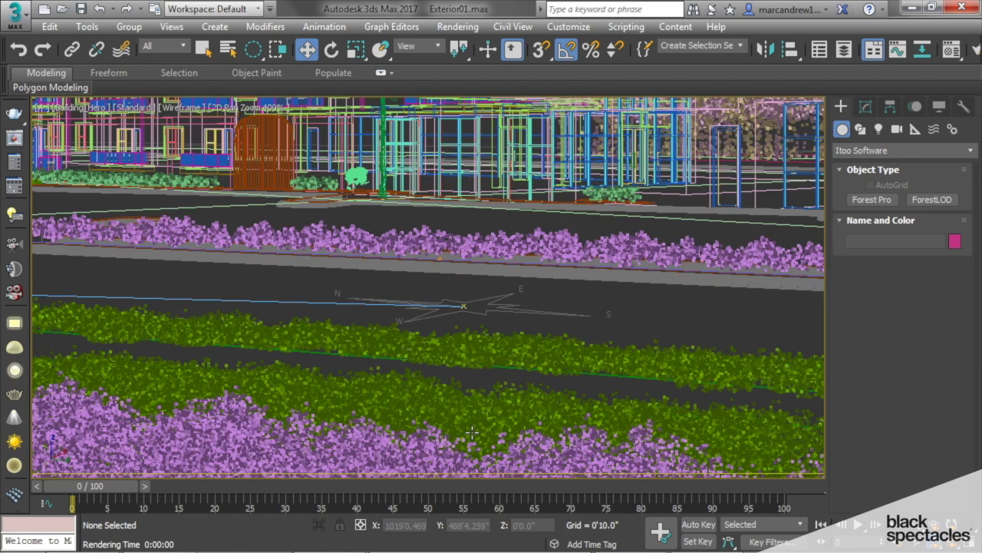
pyautogui.click(503, 351)
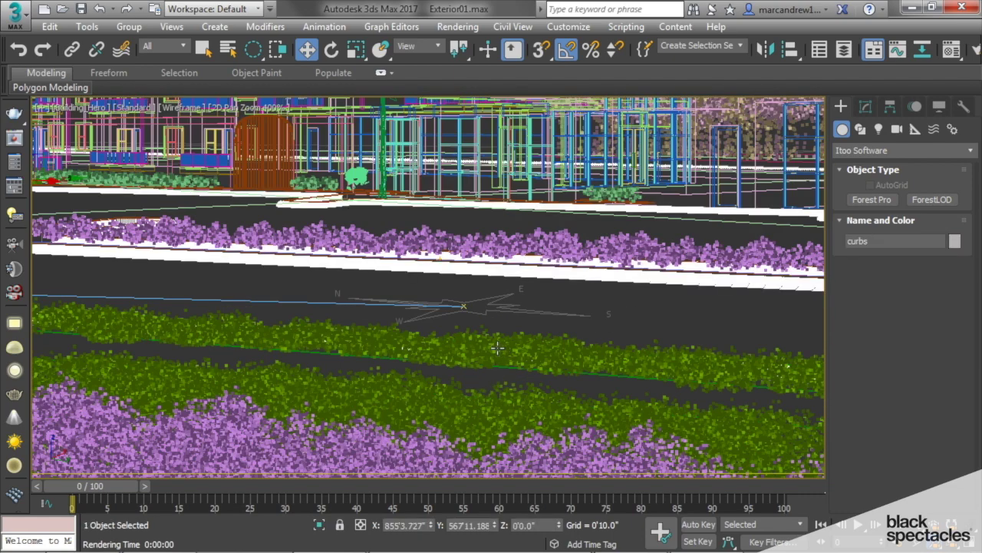
pyautogui.scroll(3, 497, 348)
pyautogui.click(498, 304)
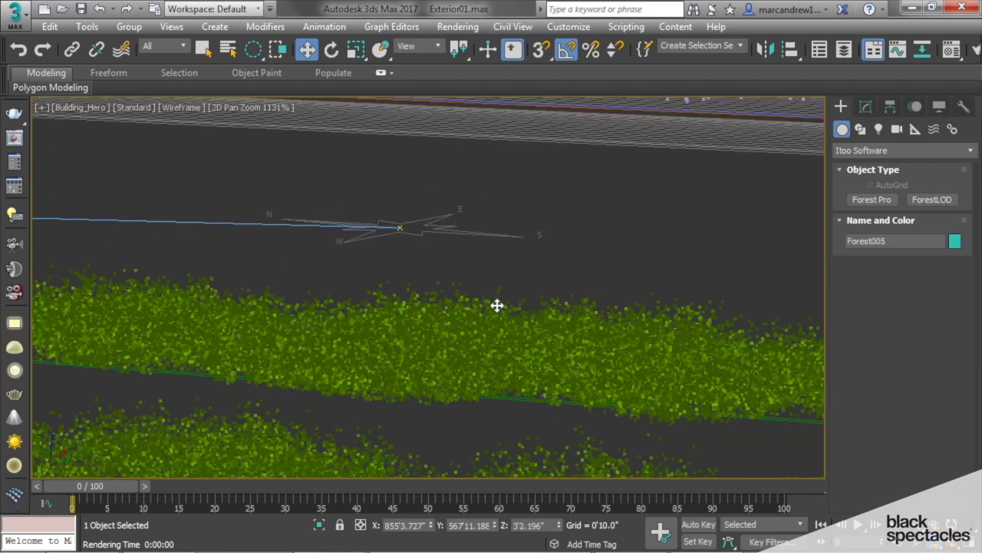
pyautogui.scroll(-5, 498, 322)
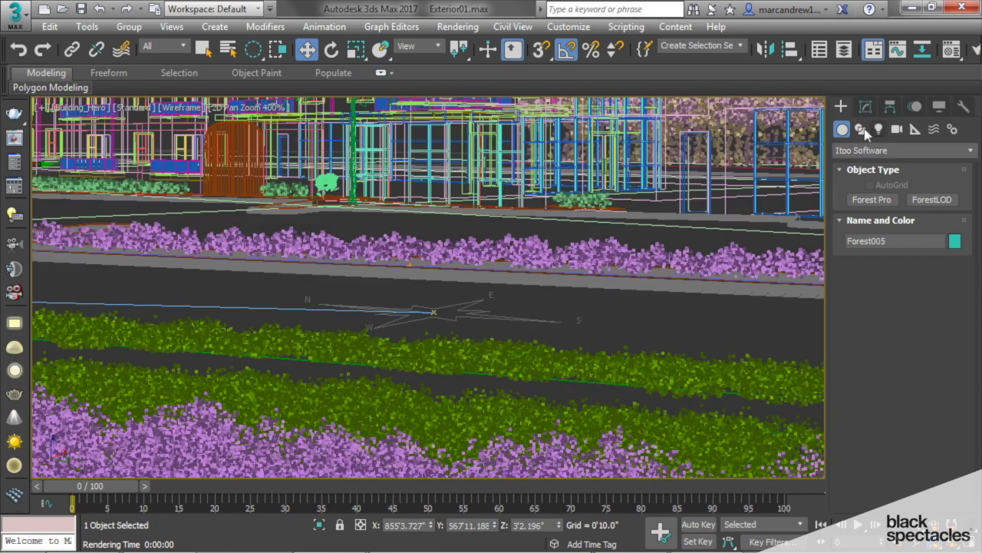
pyautogui.click(864, 106)
# - Set Forest005's Areas boundary checking to Edge and launch Render Production
pyautogui.scroll(10, 852, 391)
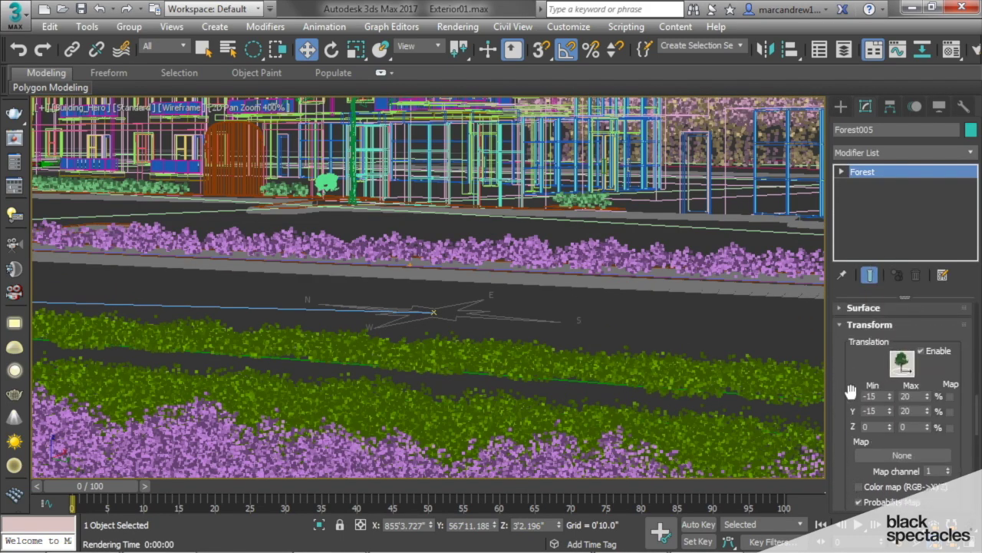
pyautogui.click(860, 377)
pyautogui.click(867, 336)
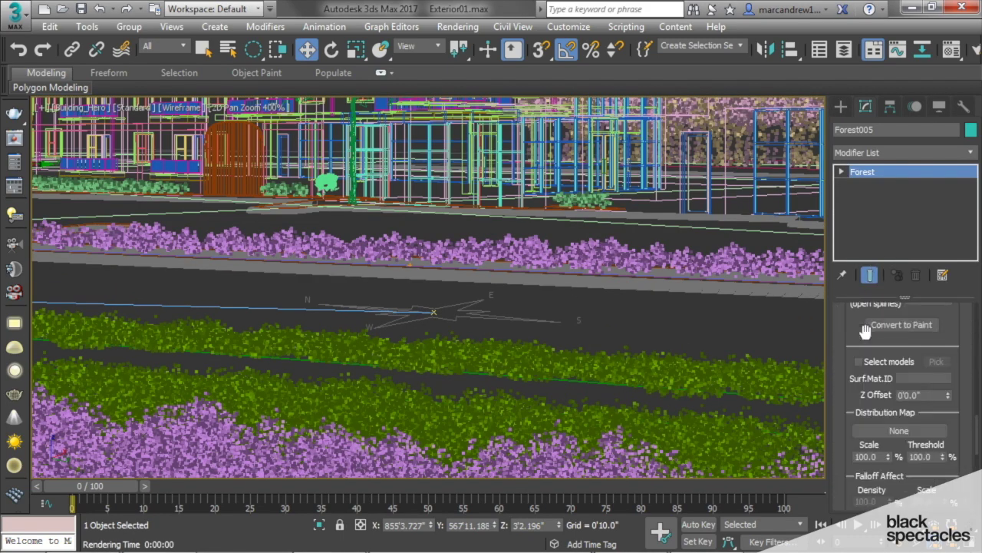
pyautogui.moveTo(849, 341); pyautogui.dragTo(855, 265)
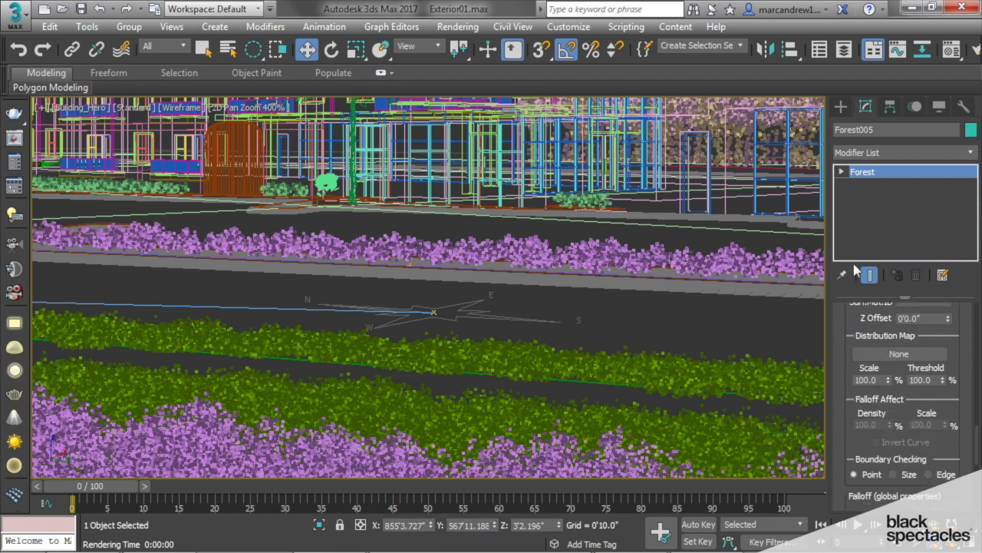
pyautogui.click(944, 477)
pyautogui.click(20, 140)
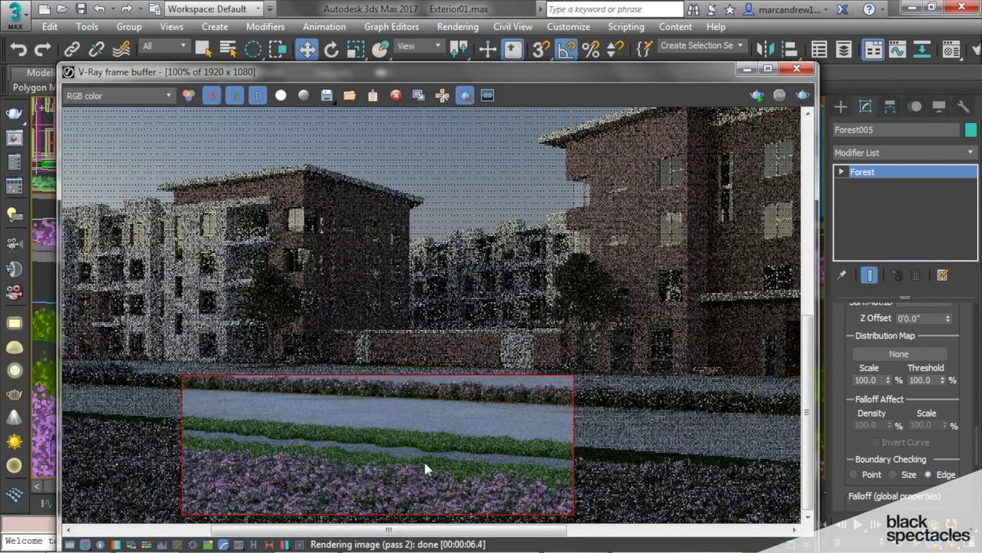
# - Re-render the lawn region at 200% zoom and pan to the grass edge
pyautogui.scroll(2, 438, 432)
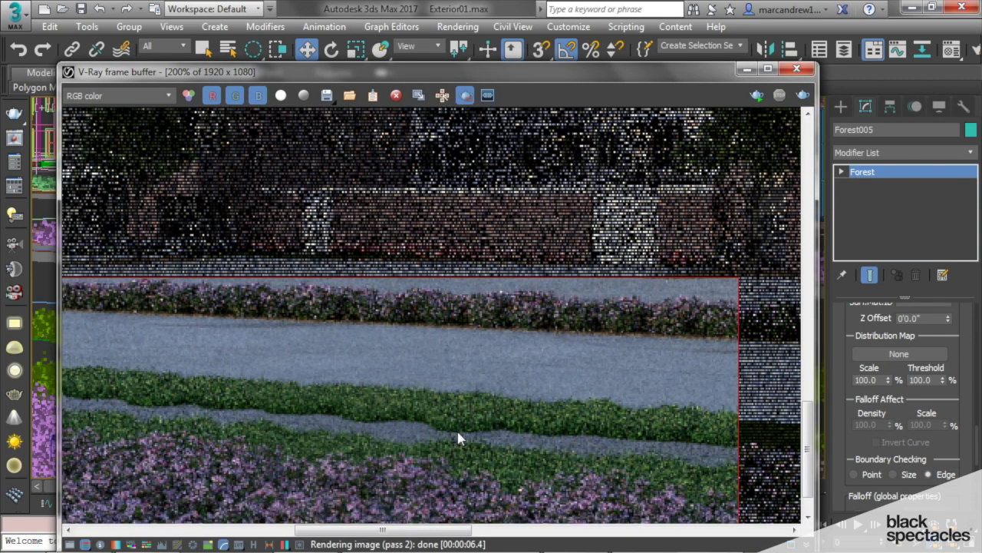
pyautogui.click(802, 94)
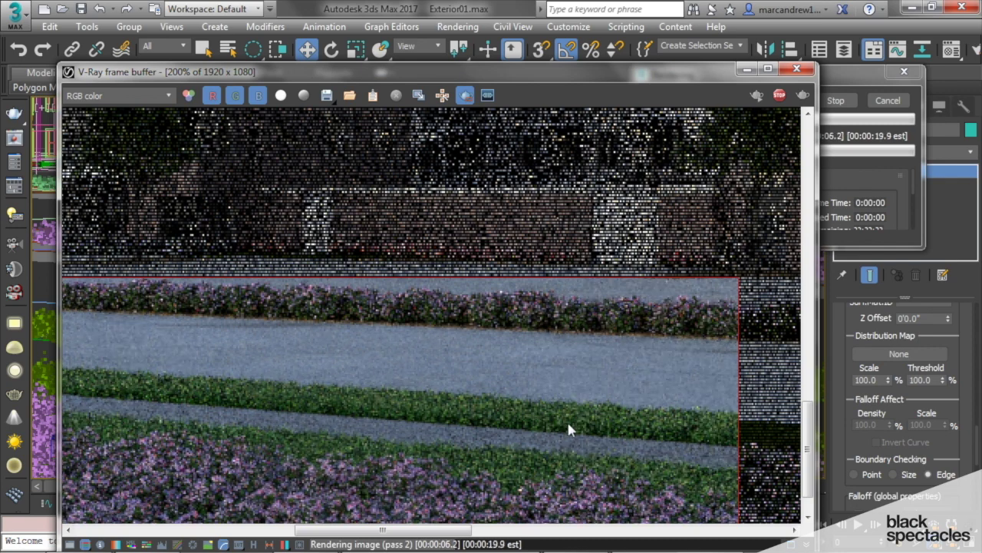
pyautogui.moveTo(282, 408); pyautogui.dragTo(511, 306, button='middle')
pyautogui.scroll(-1, 423, 404)
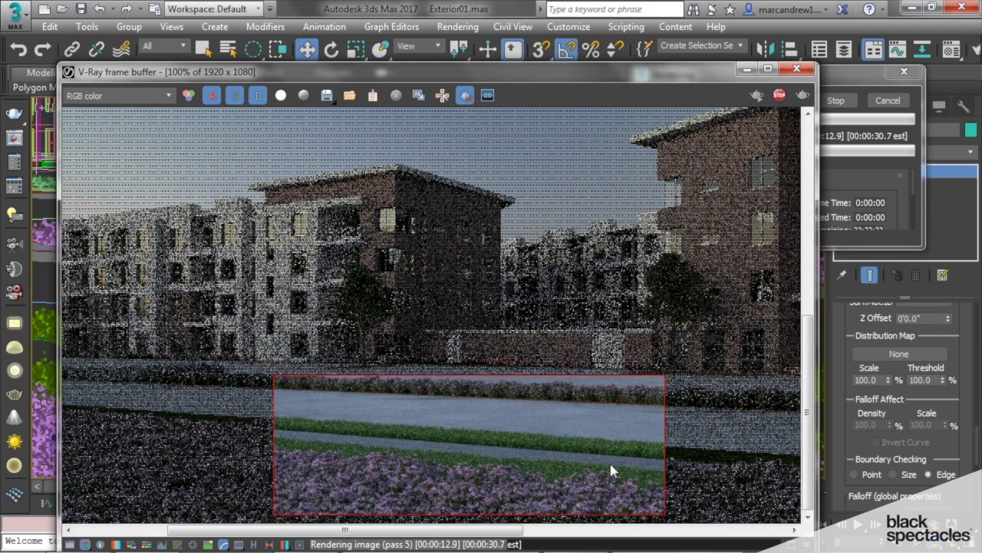
pyautogui.scroll(1, 577, 464)
pyautogui.moveTo(581, 460); pyautogui.dragTo(556, 446, button='middle')
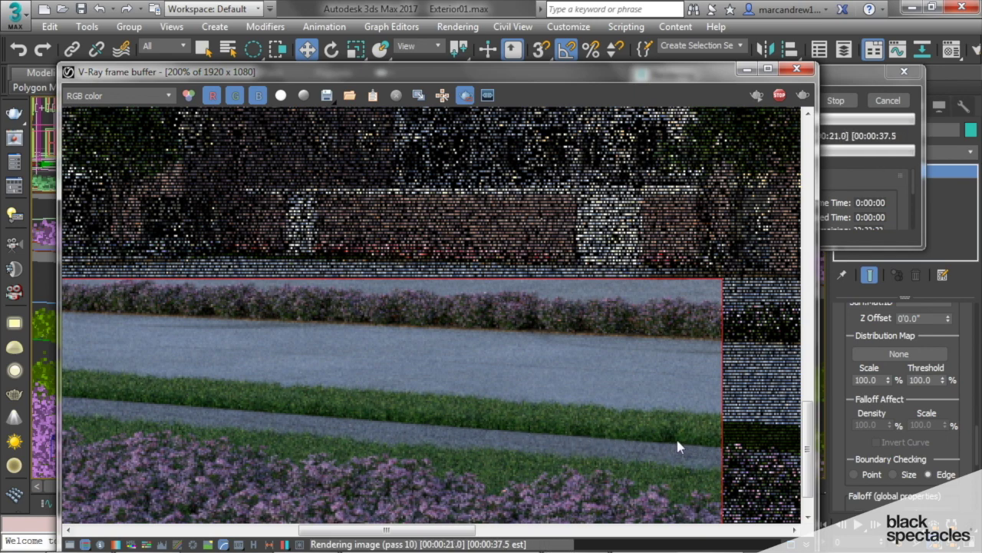
# - Inspect the clipped edge further, stop the render after 13 passes, and close the frame buffer
pyautogui.moveTo(656, 439); pyautogui.dragTo(531, 274, button='middle')
pyautogui.scroll(-2, 532, 434)
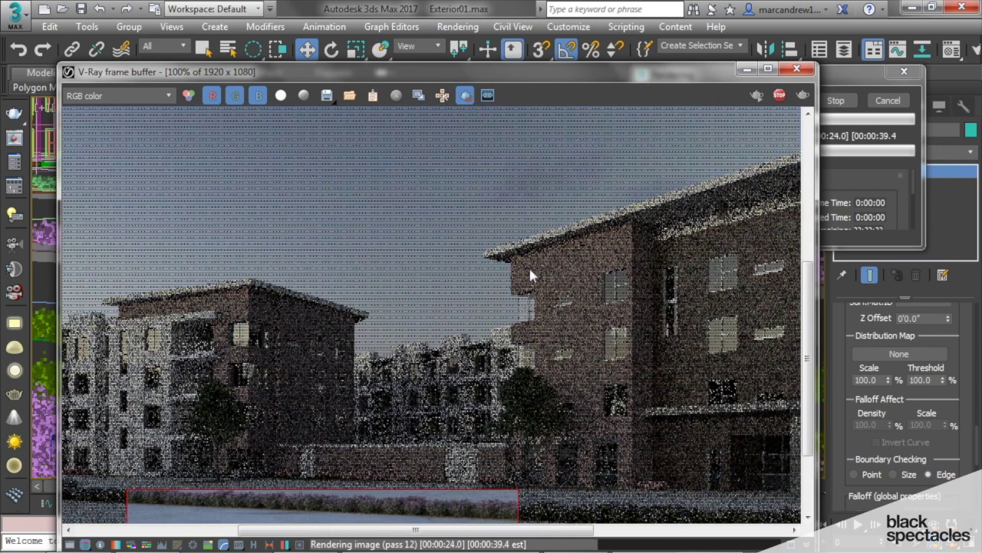
pyautogui.click(778, 97)
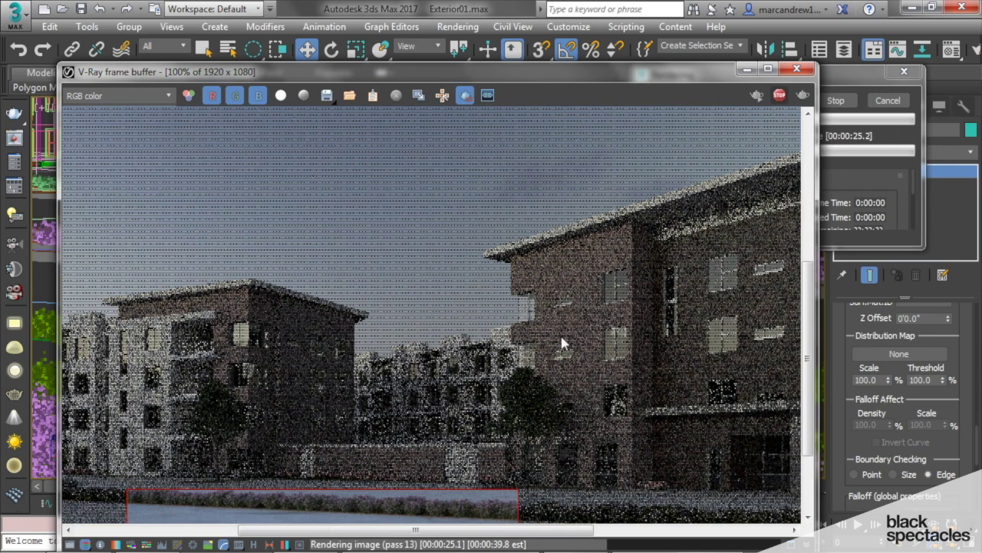
pyautogui.click(796, 69)
# - Zoom and pan the Building_Hero camera view to reframe the buildings
pyautogui.scroll(-3, 668, 330)
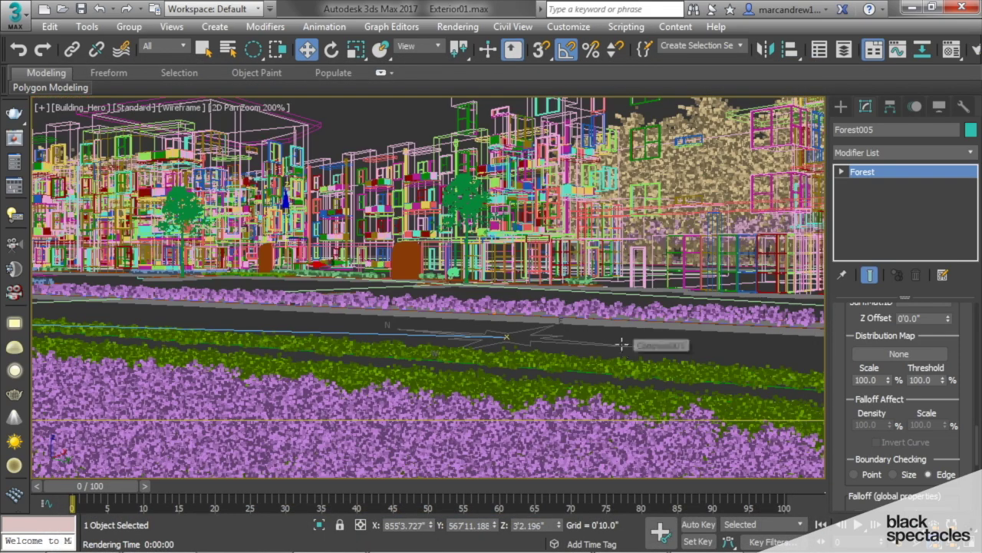
pyautogui.scroll(-2, 533, 372)
pyautogui.scroll(-2, 599, 349)
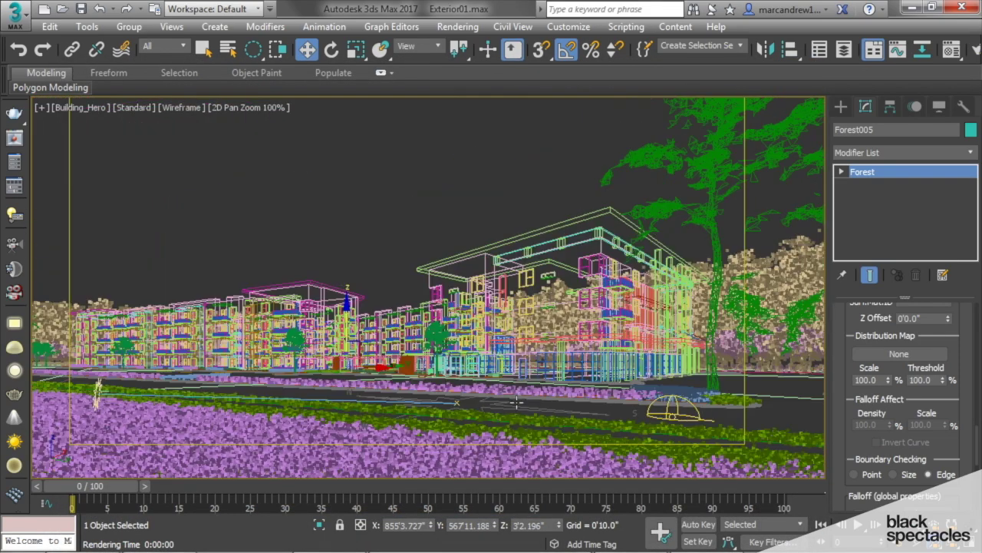
pyautogui.moveTo(531, 397); pyautogui.dragTo(512, 391, button='middle')
pyautogui.scroll(-1, 511, 390)
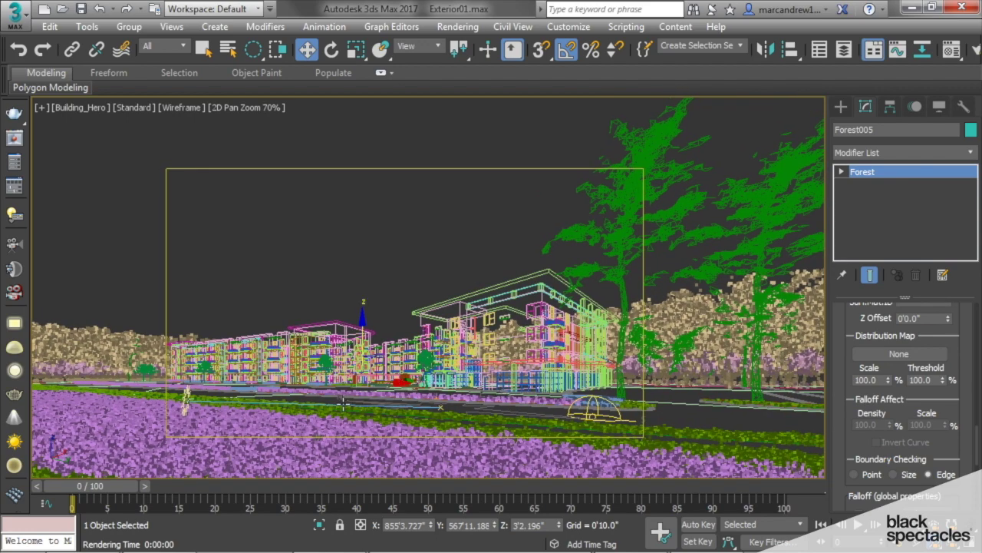
pyautogui.scroll(1, 345, 401)
pyautogui.moveTo(373, 397); pyautogui.dragTo(363, 410, button='middle')
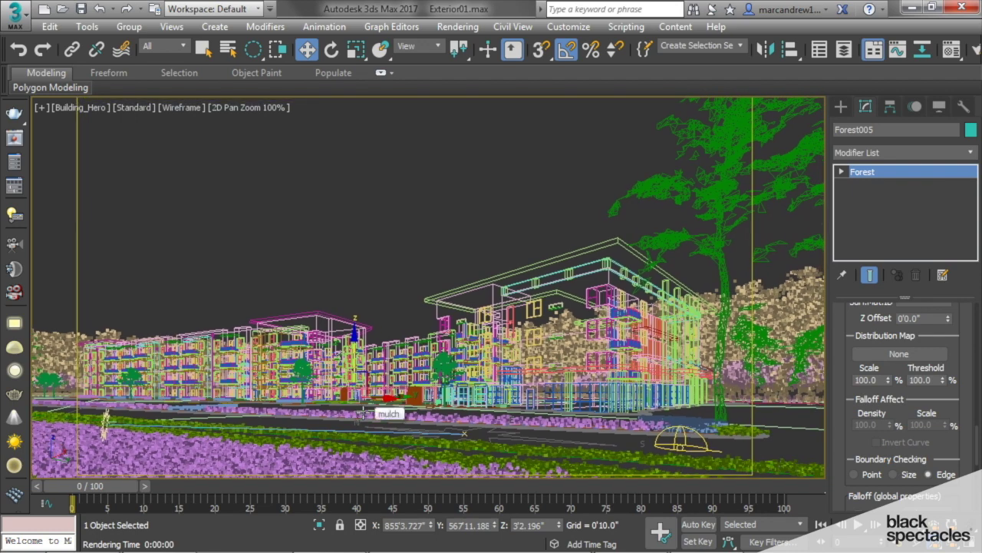
# - Switch the camera view to Default Shading and exit 2D Pan Zoom Mode
pyautogui.press('F3')
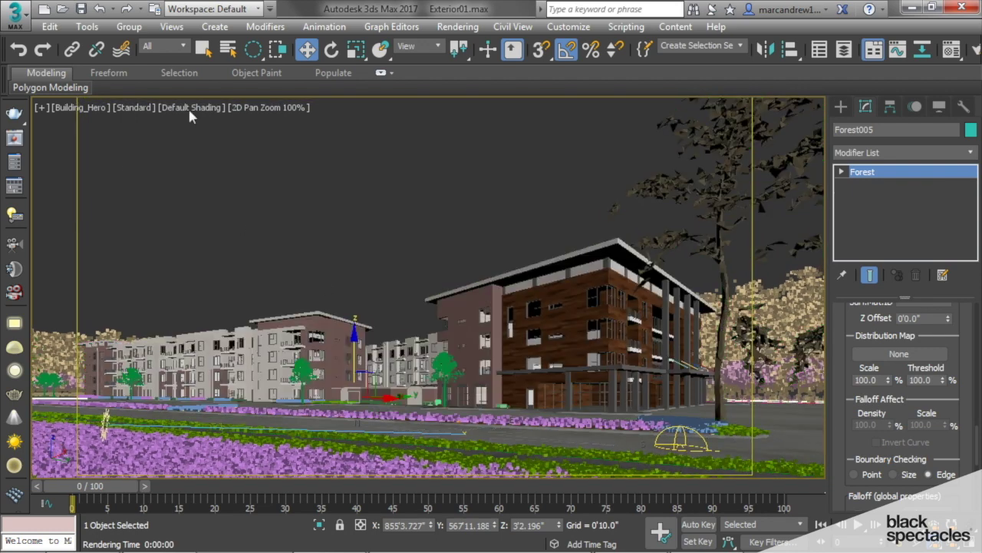
pyautogui.click(277, 114)
pyautogui.click(296, 126)
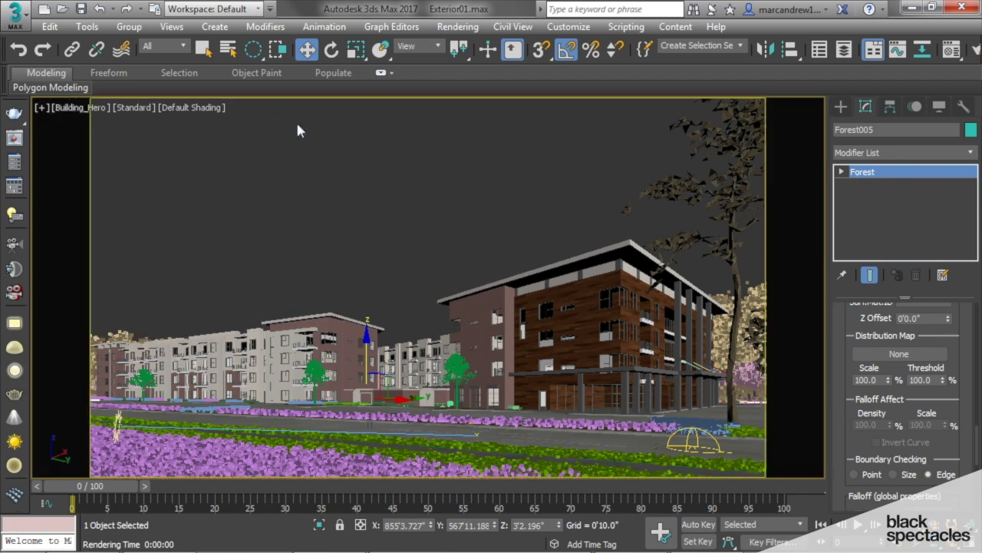